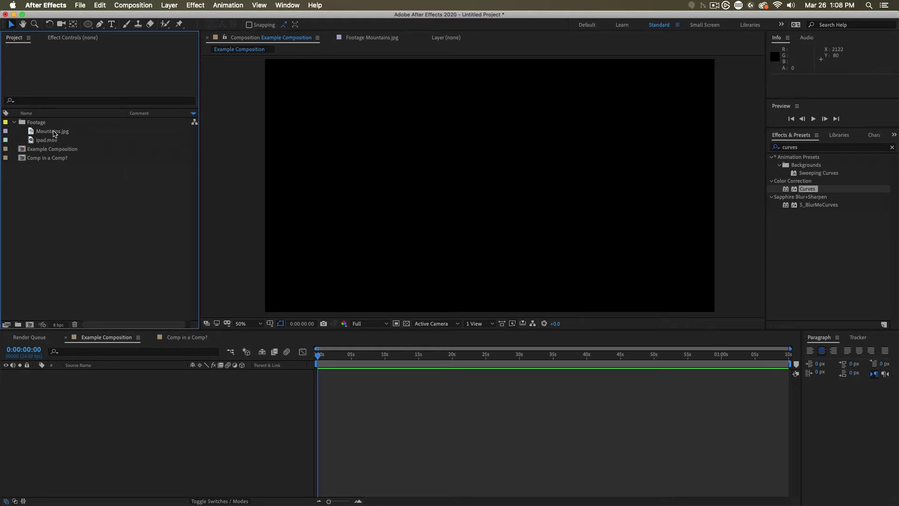
# Step: Add Mountains.jpg to Example Composition and scale it down to 23.4%
pyautogui.moveTo(53, 133); pyautogui.dragTo(183, 407)
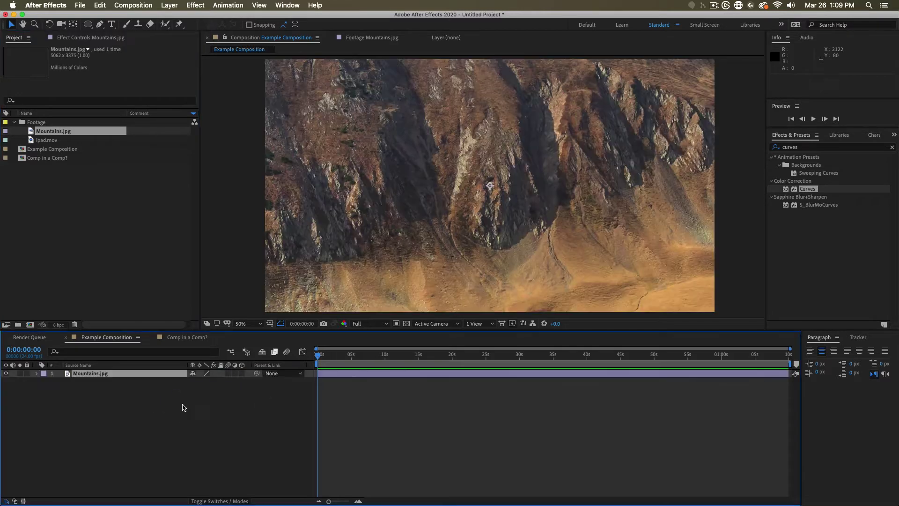
pyautogui.click(37, 373)
pyautogui.click(45, 382)
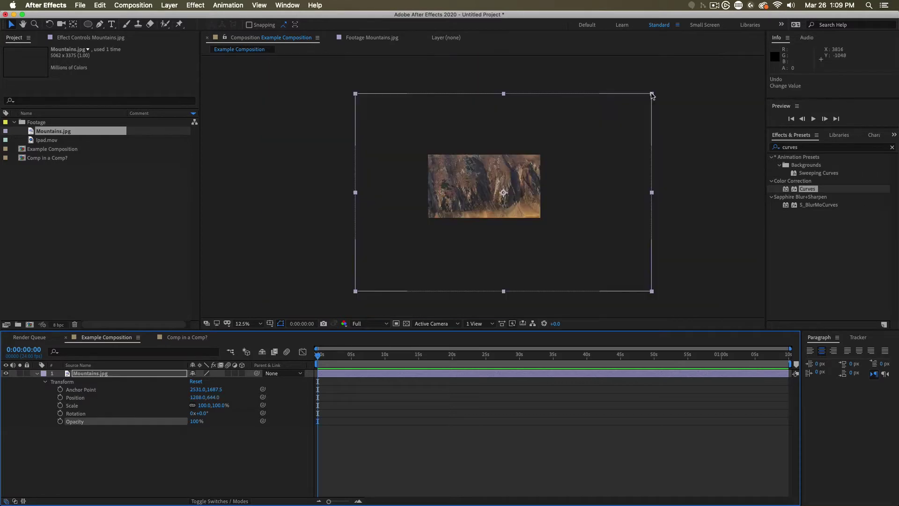
pyautogui.moveTo(652, 94); pyautogui.dragTo(586, 138)
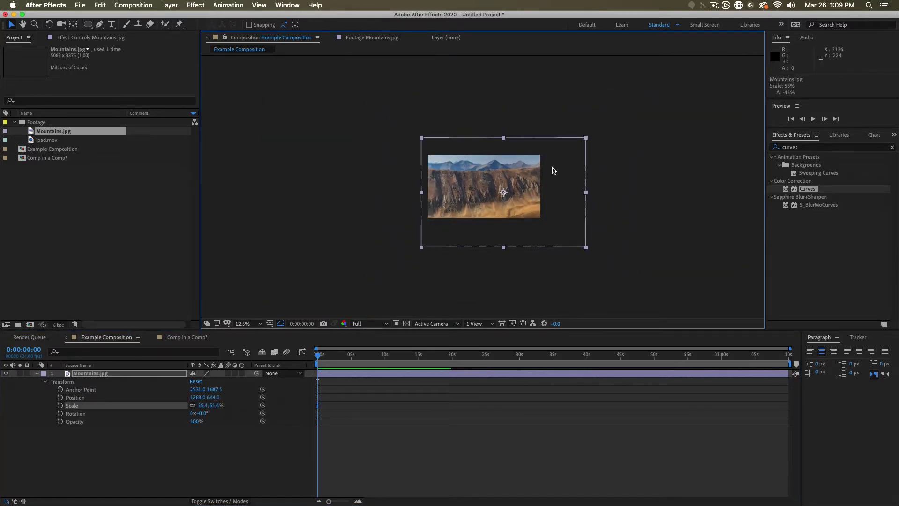
pyautogui.moveTo(552, 171); pyautogui.dragTo(511, 175)
# Step: Move the photo to Position 508,316 in the upper-left of the frame
pyautogui.scroll(2, 504, 173)
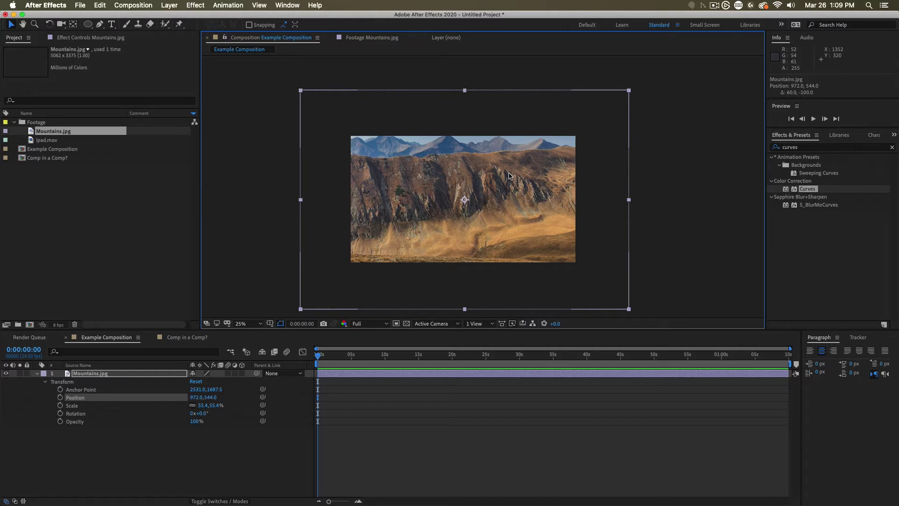
pyautogui.moveTo(114, 438); pyautogui.dragTo(67, 385)
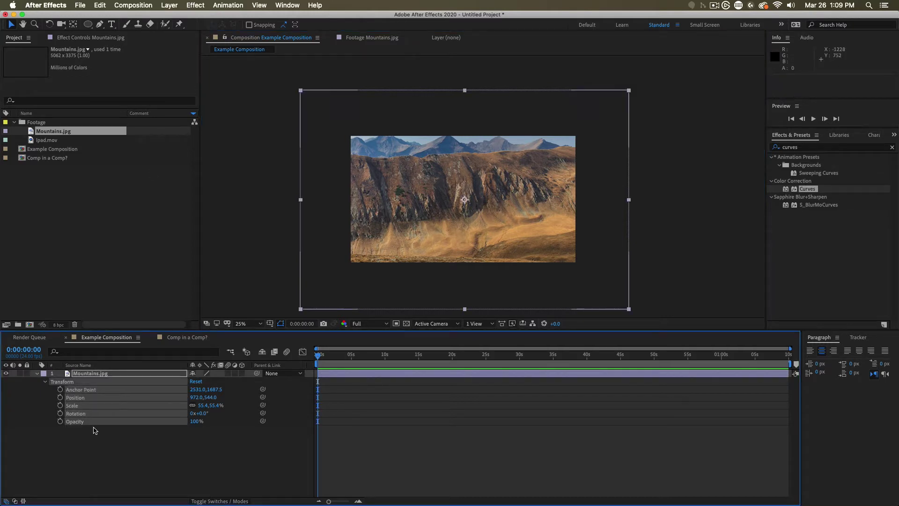
pyautogui.click(366, 482)
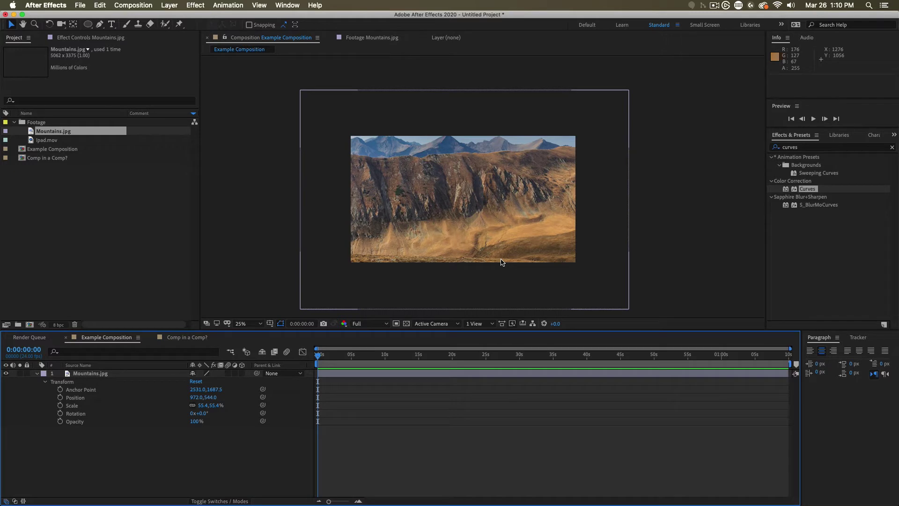
pyautogui.click(501, 262)
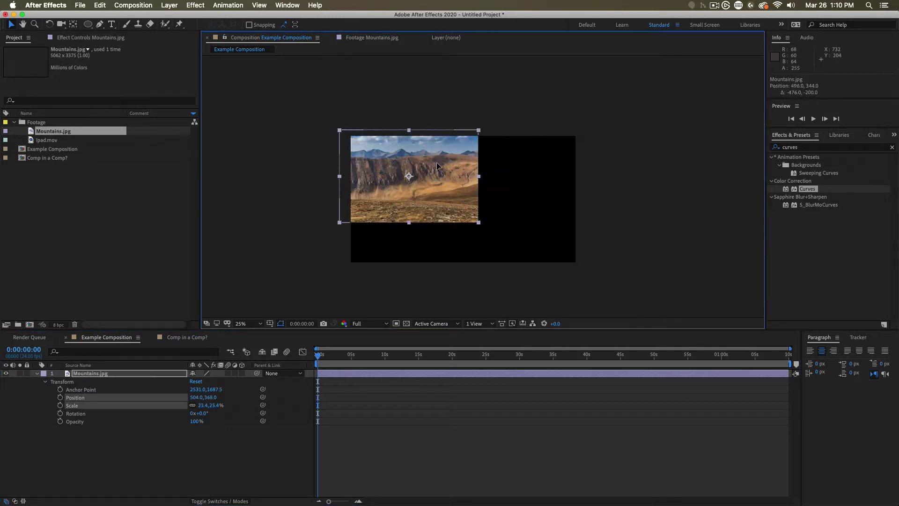
pyautogui.moveTo(437, 156); pyautogui.dragTo(437, 156)
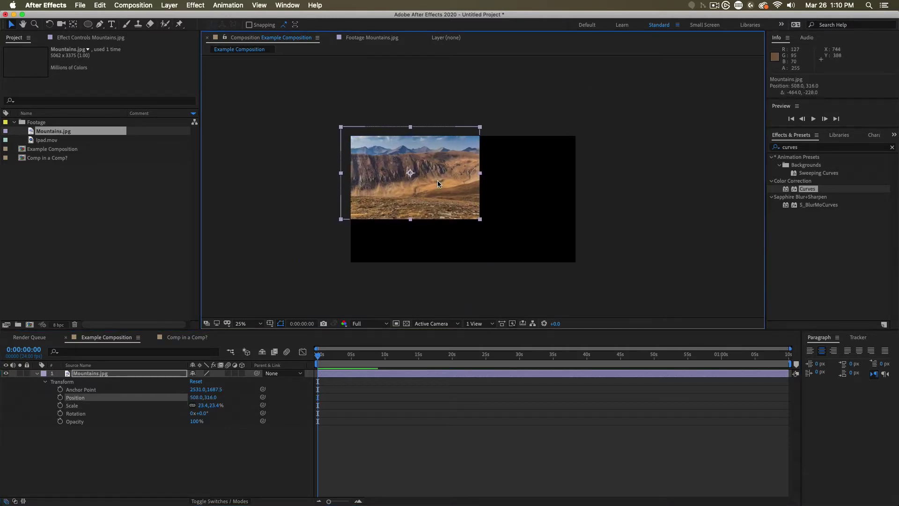
# Step: Duplicate the Mountains.jpg layer twice and spread the three copies overlapping across the frame
pyautogui.press('super+d')
pyautogui.moveTo(419, 189); pyautogui.dragTo(470, 259)
pyautogui.press('super+d')
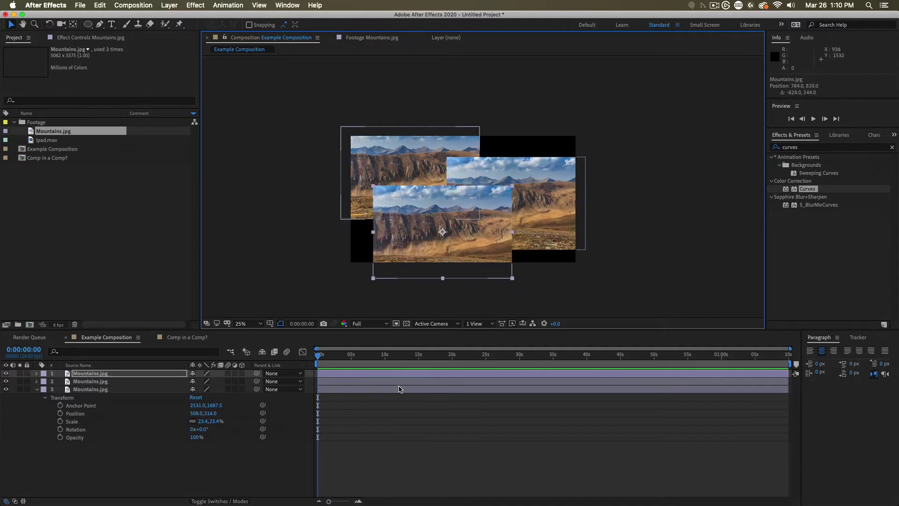
pyautogui.keyDown('shift'); pyautogui.click(393, 392); pyautogui.keyUp('shift')
pyautogui.click(421, 483)
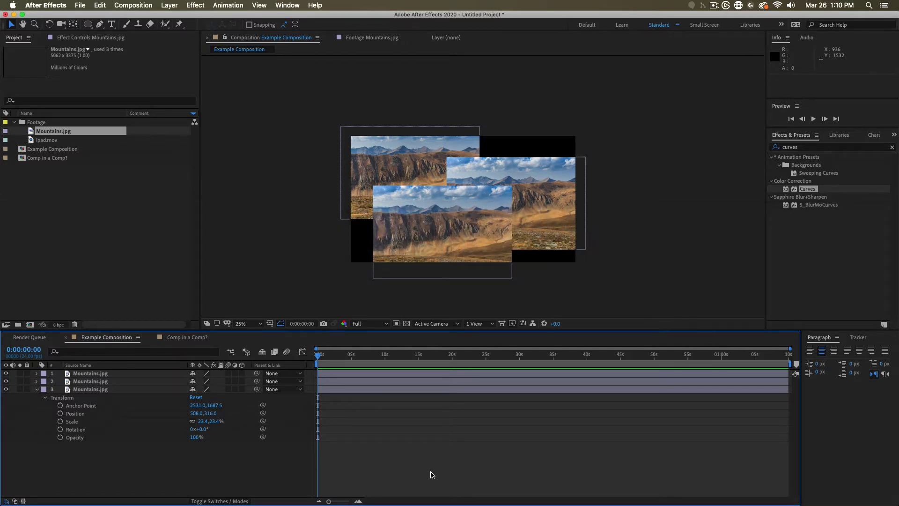
pyautogui.press('super+a')
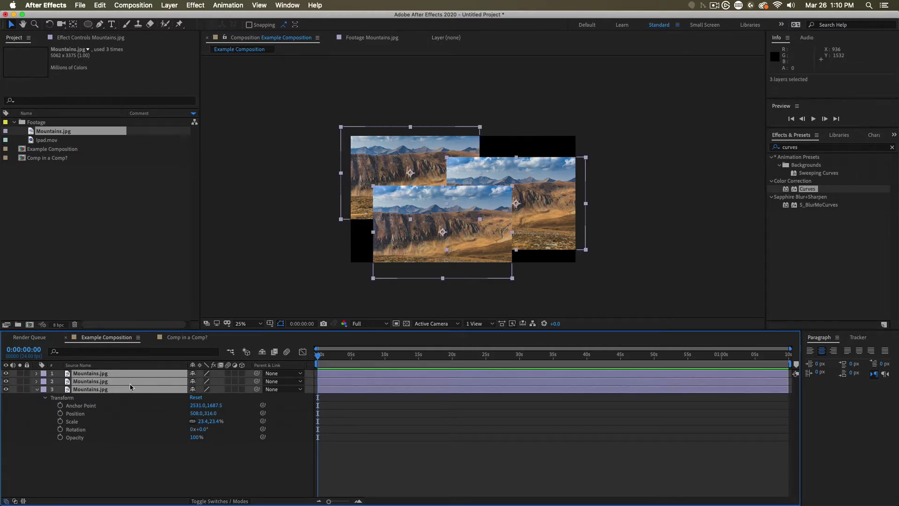
pyautogui.click(339, 424)
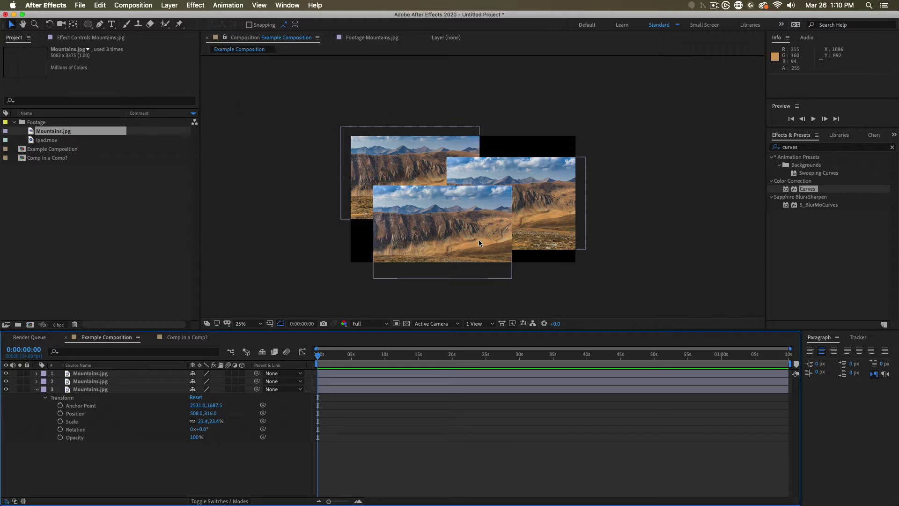
pyautogui.moveTo(479, 240); pyautogui.dragTo(476, 252)
pyautogui.moveTo(545, 216); pyautogui.dragTo(551, 214)
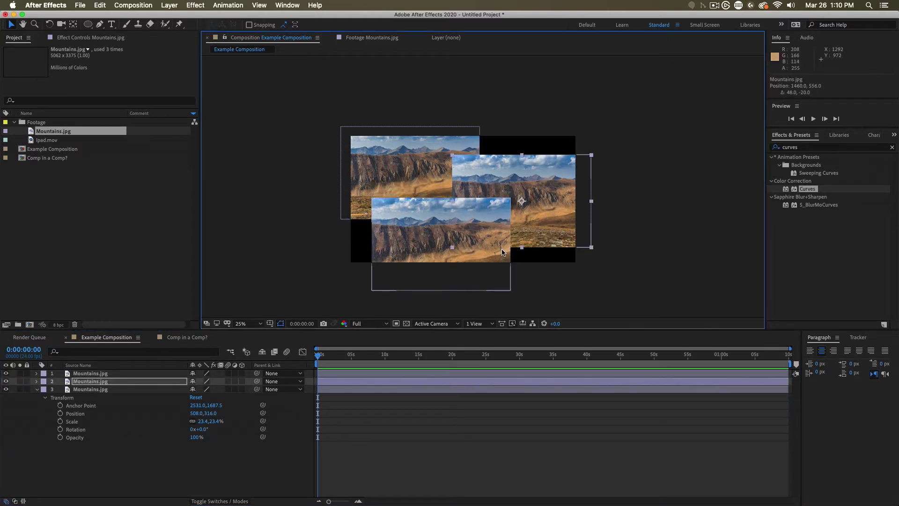
# Step: Add Comp in a Comp? to the composition, make two copies, and move one onto the right photo
pyautogui.click(130, 194)
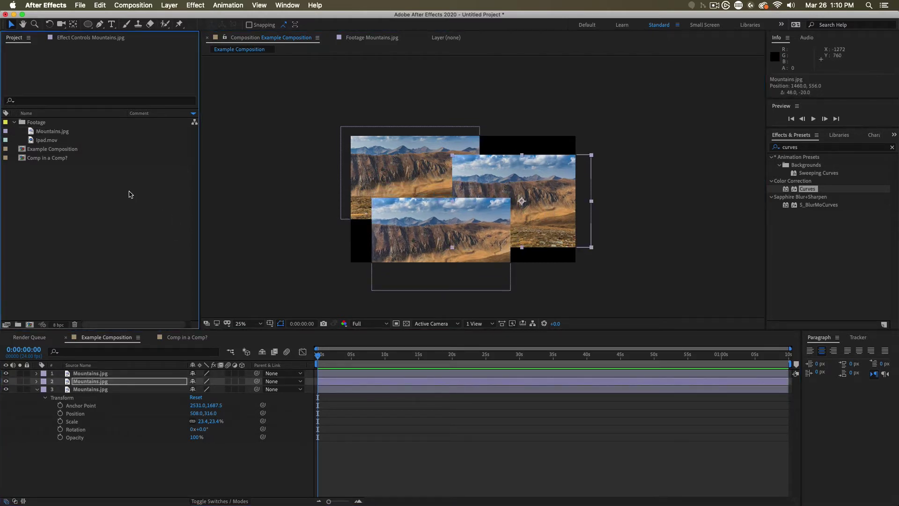
pyautogui.click(23, 159)
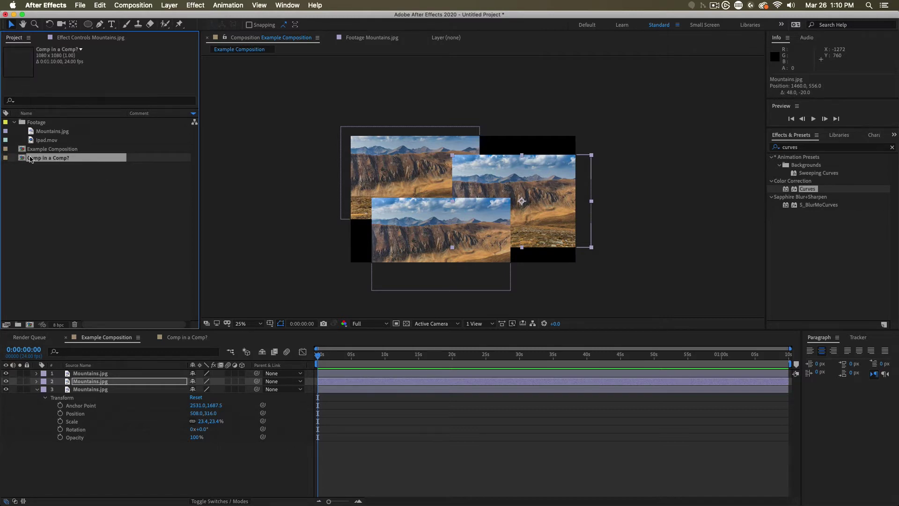
pyautogui.moveTo(29, 161); pyautogui.dragTo(479, 209)
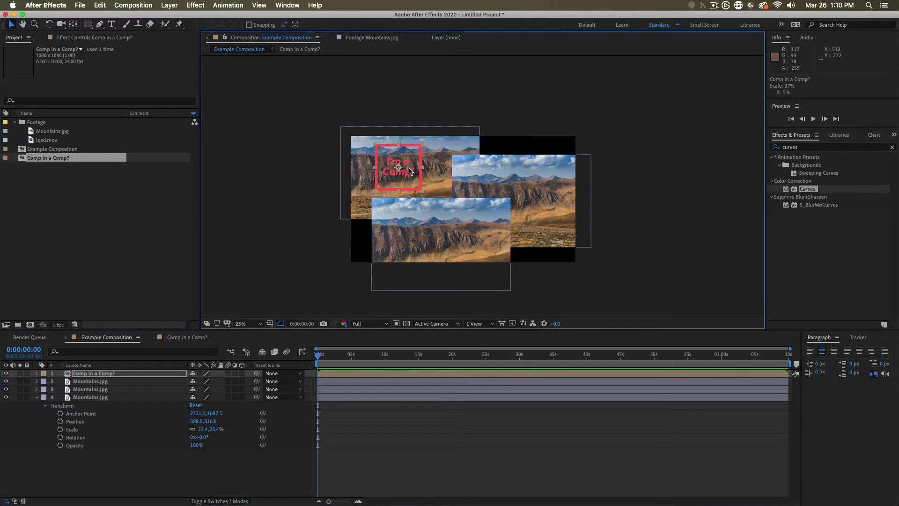
pyautogui.hotkey('ctrl', 'd')
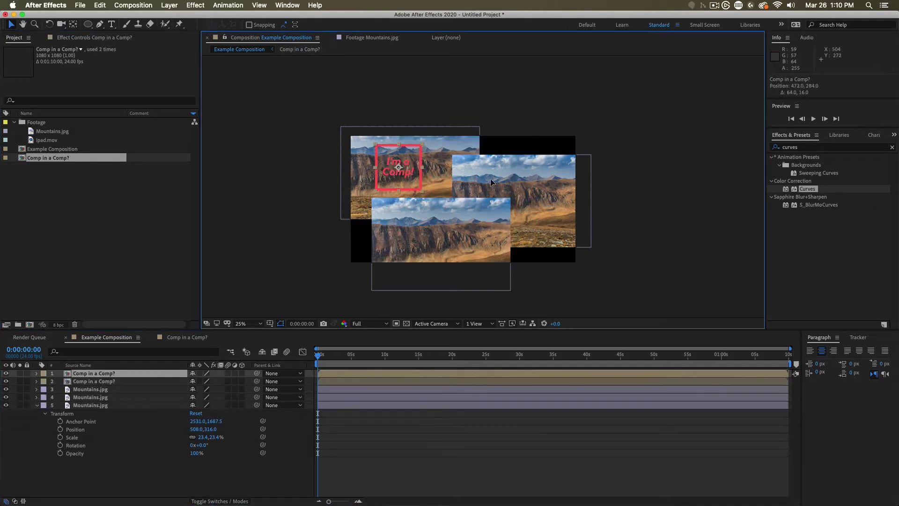
pyautogui.moveTo(394, 171); pyautogui.dragTo(439, 235)
pyautogui.hotkey('ctrl', 'd')
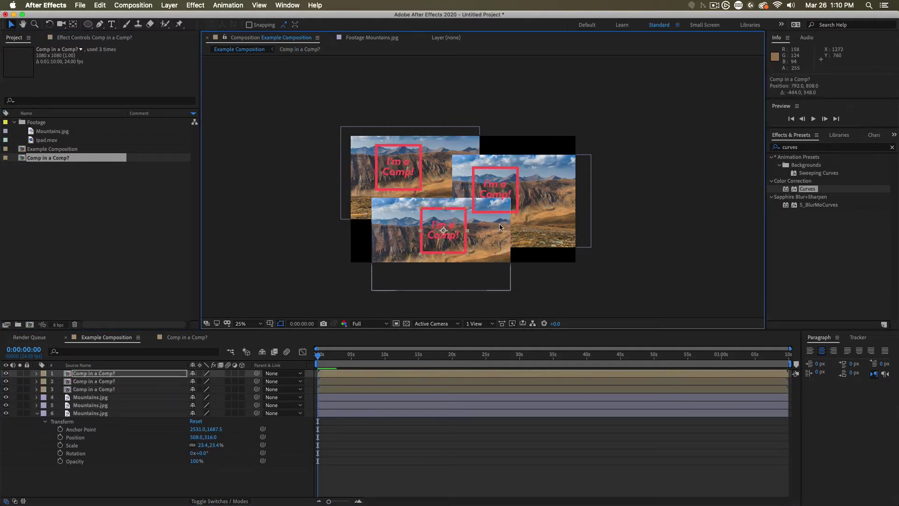
# Step: Select the nested comp layers and open Comp in a Comp? for editing
pyautogui.keyDown('shift'); pyautogui.click(391, 391); pyautogui.keyUp('shift')
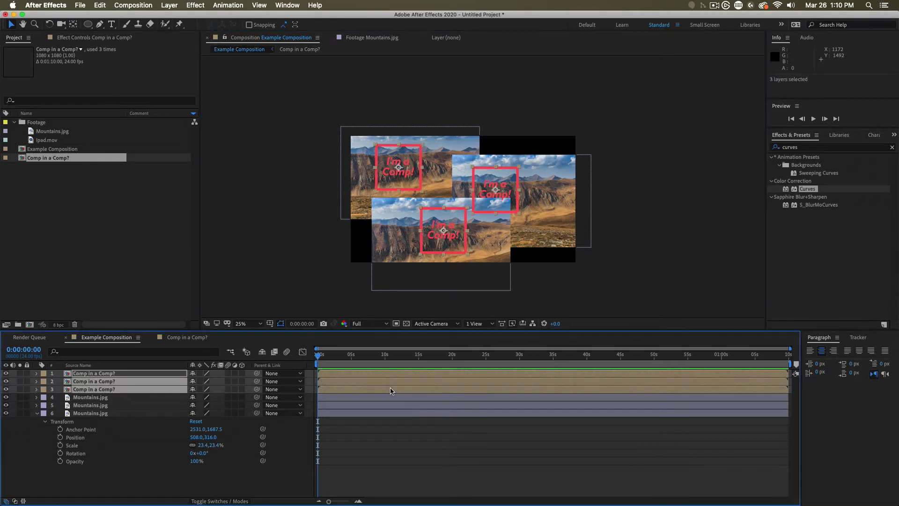
pyautogui.click(45, 163)
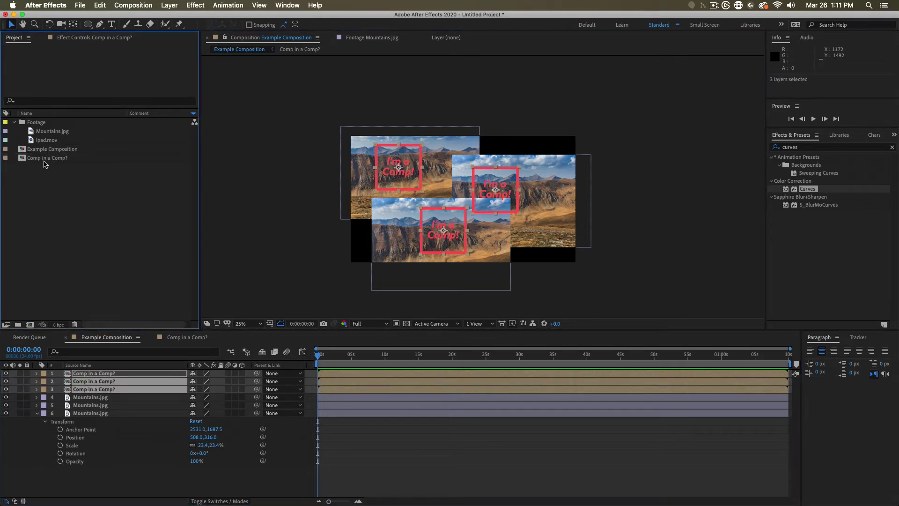
pyautogui.click(108, 413)
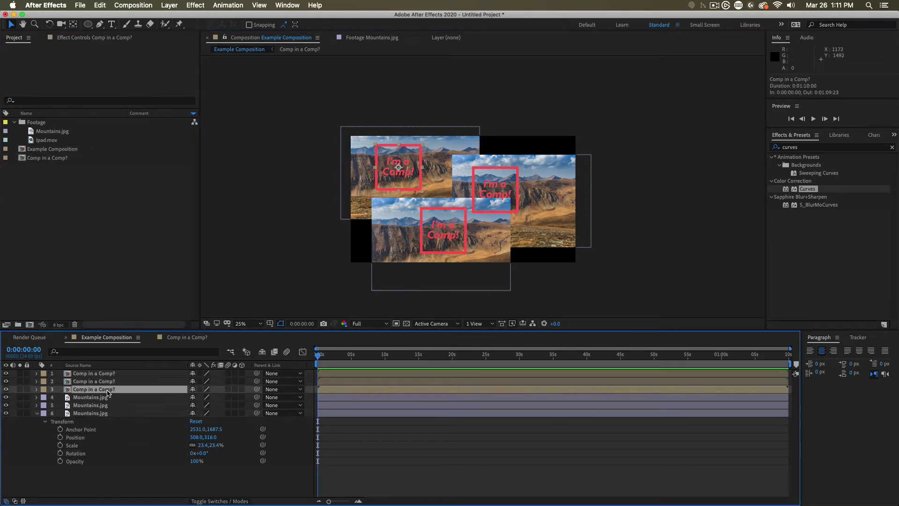
pyautogui.doubleClick(108, 389)
# Step: Change Shape Layer 1's stroke colour to purple
pyautogui.click(129, 373)
pyautogui.click(137, 382)
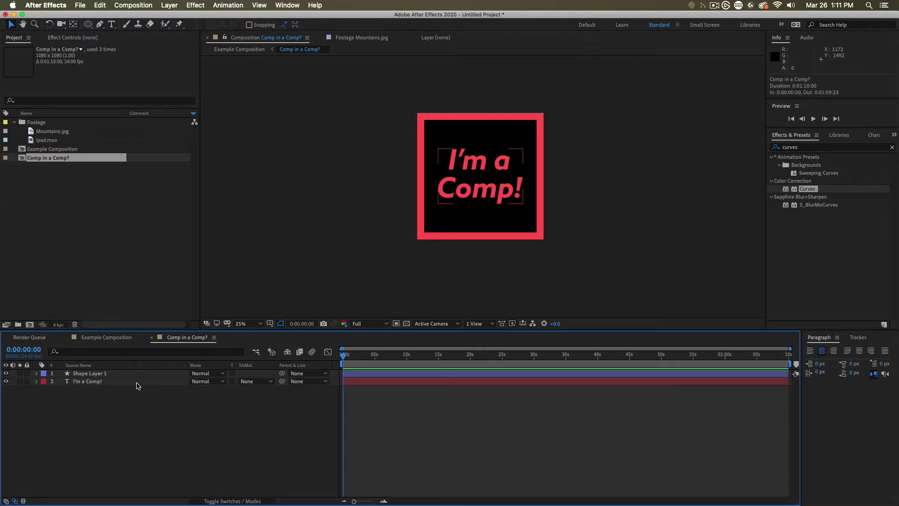
pyautogui.click(411, 384)
pyautogui.click(412, 373)
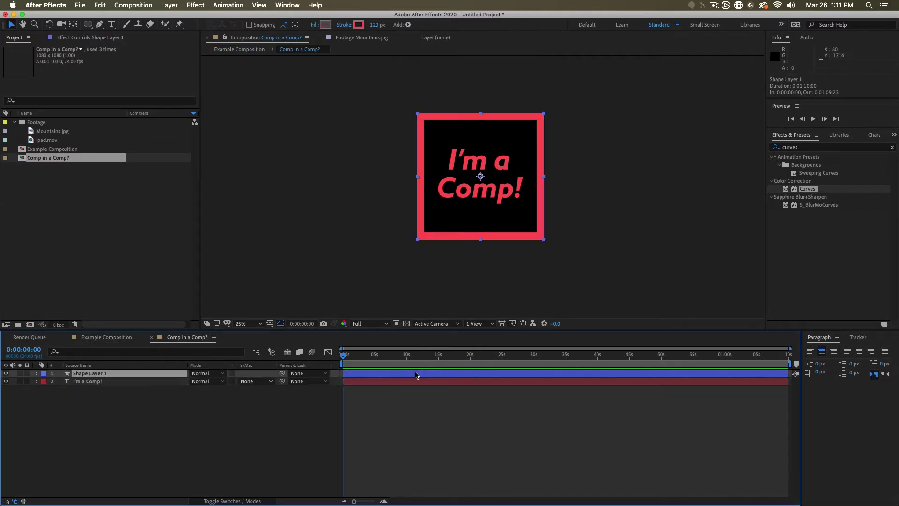
pyautogui.click(358, 24)
pyautogui.click(411, 360)
pyautogui.click(517, 312)
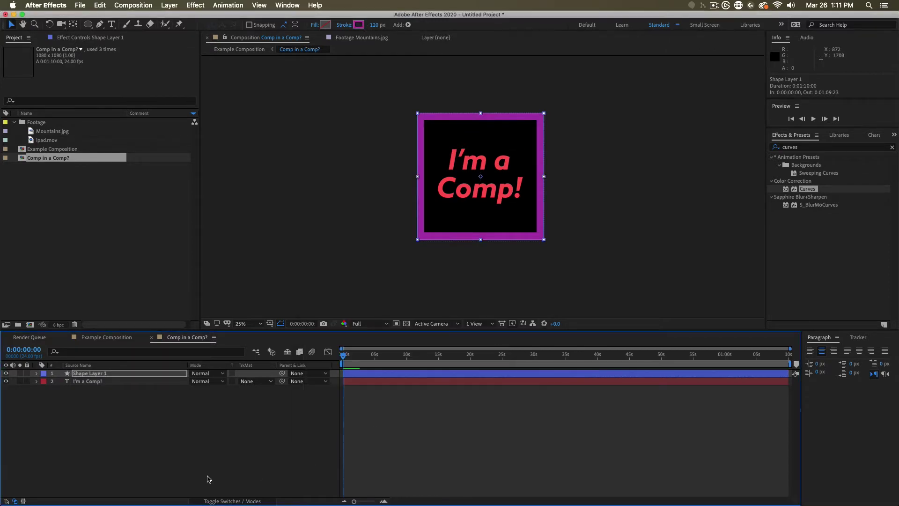
# Step: Return to Example Composition and check the three nested comps' purple frames
pyautogui.click(106, 337)
pyautogui.scroll(-2, 374, 230)
pyautogui.hscroll(-3, 375, 230)
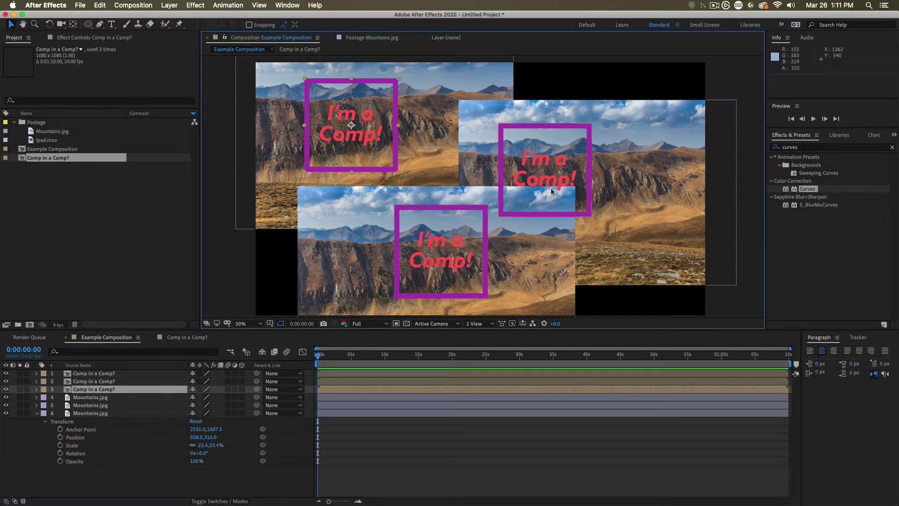
pyautogui.keyDown('shift'); pyautogui.click(346, 377); pyautogui.keyUp('shift')
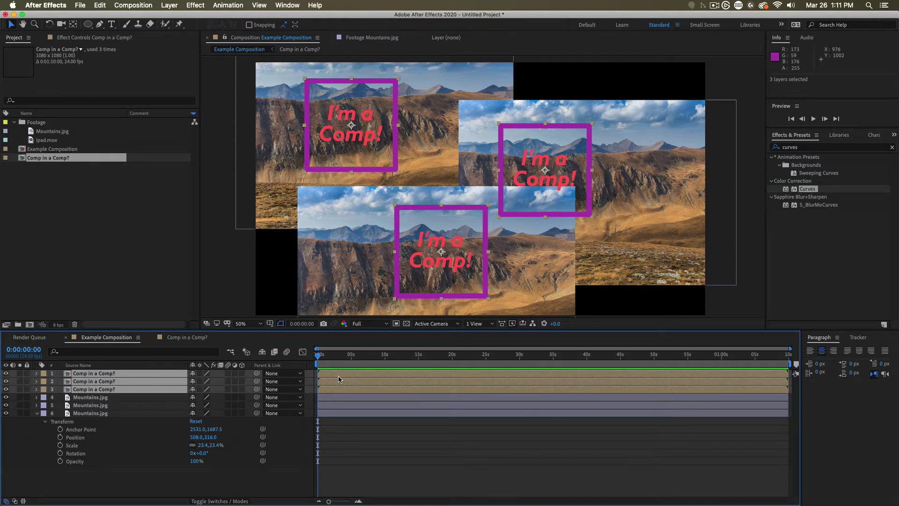
pyautogui.click(384, 470)
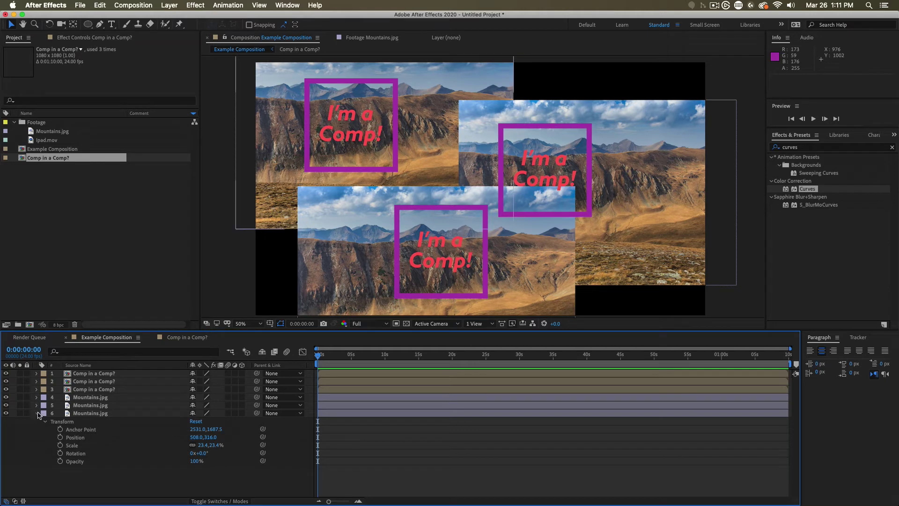
# Step: Delete layers 1–5, keeping only the Mountains.jpg layer
pyautogui.press('u')
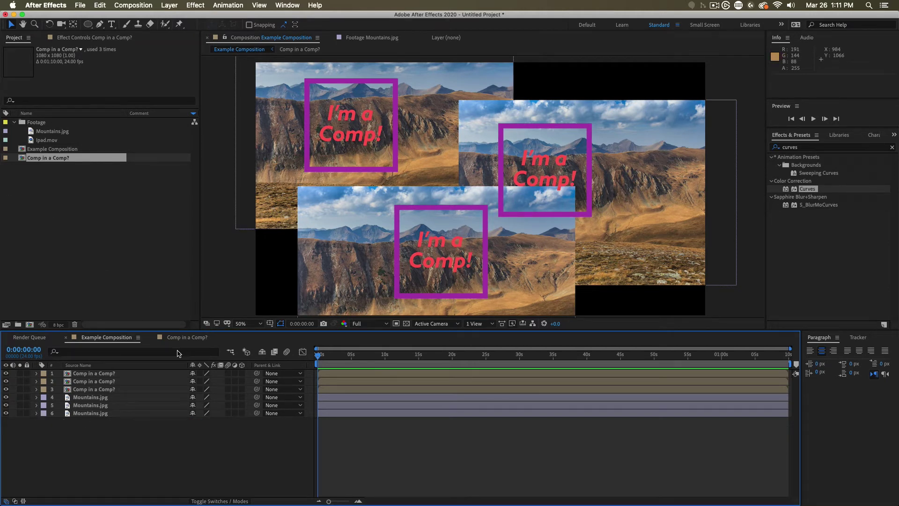
pyautogui.click(90, 373)
pyautogui.keyDown('shift'); pyautogui.click(90, 405); pyautogui.keyUp('shift')
pyautogui.press('Delete')
# Step: Enlarge the remaining Mountains.jpg photo to fill the whole frame
pyautogui.click(421, 187)
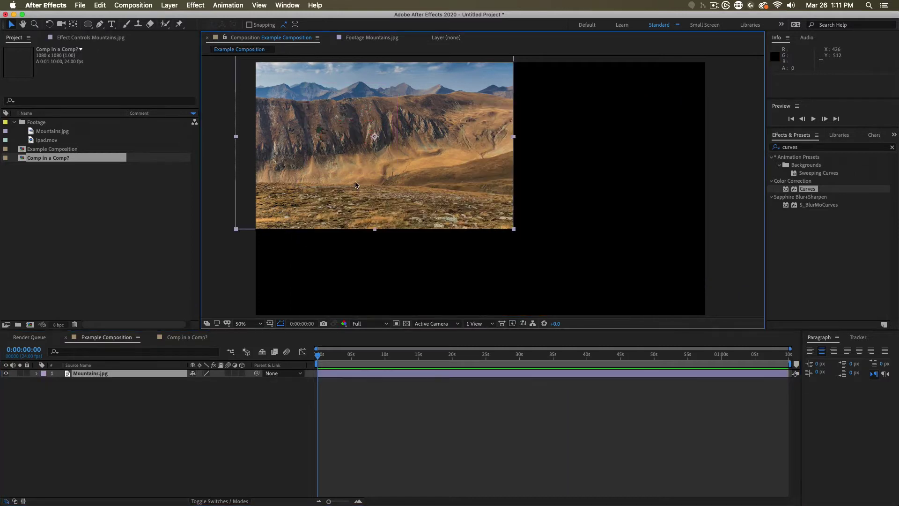
pyautogui.moveTo(513, 228); pyautogui.dragTo(726, 192)
pyautogui.press('h')
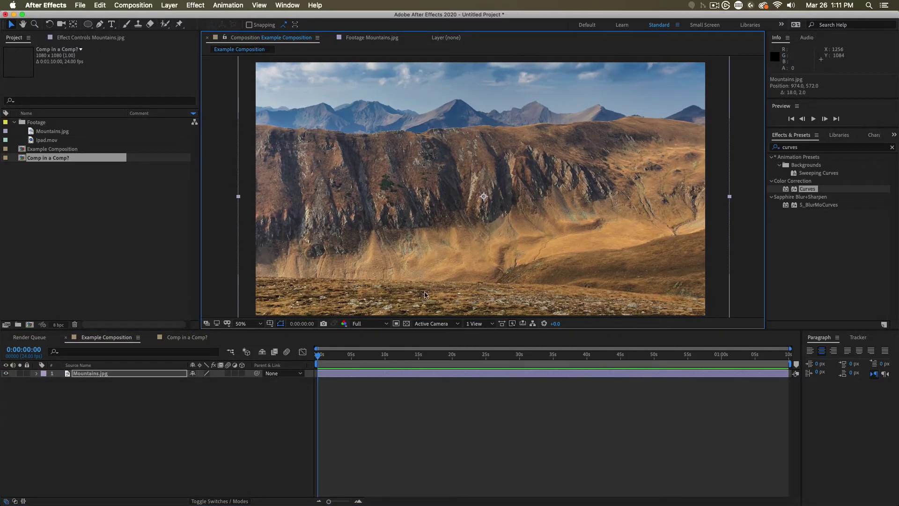
pyautogui.moveTo(441, 270); pyautogui.dragTo(436, 271)
pyautogui.click(390, 433)
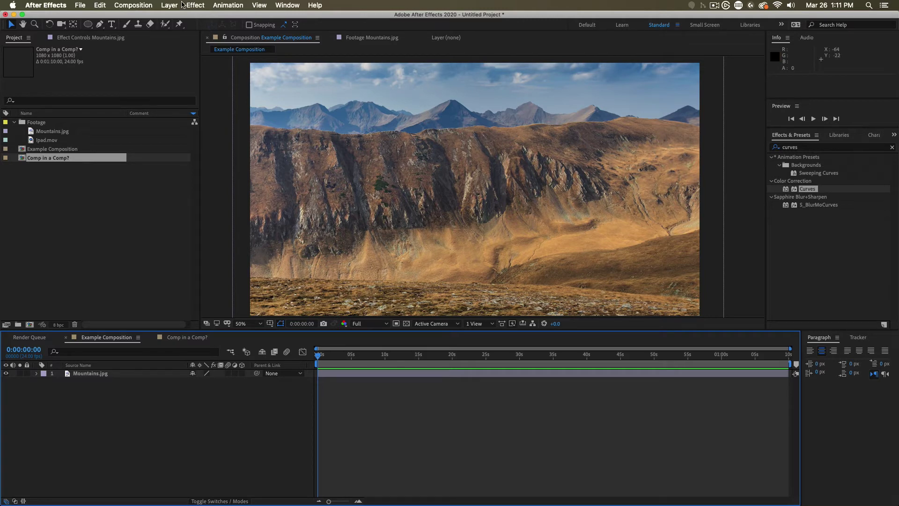
pyautogui.rightClick(170, 400)
pyautogui.moveTo(183, 406)
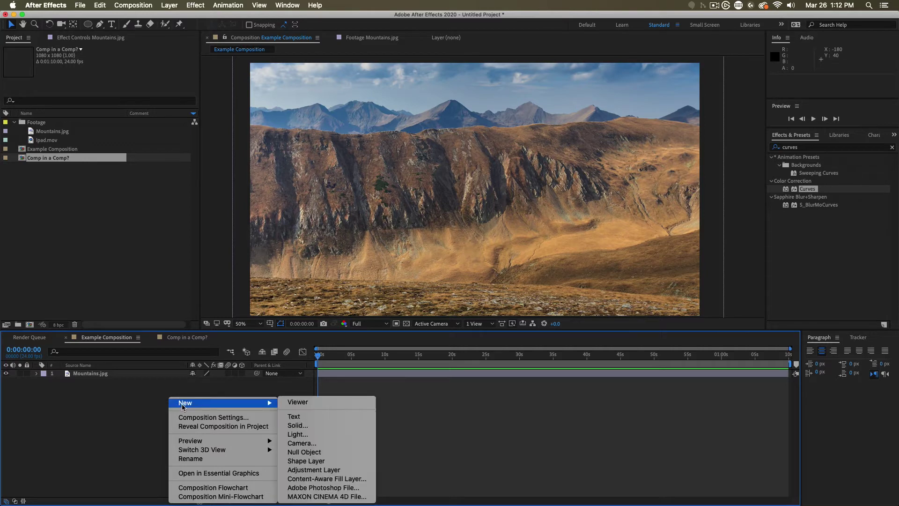
pyautogui.press('Escape')
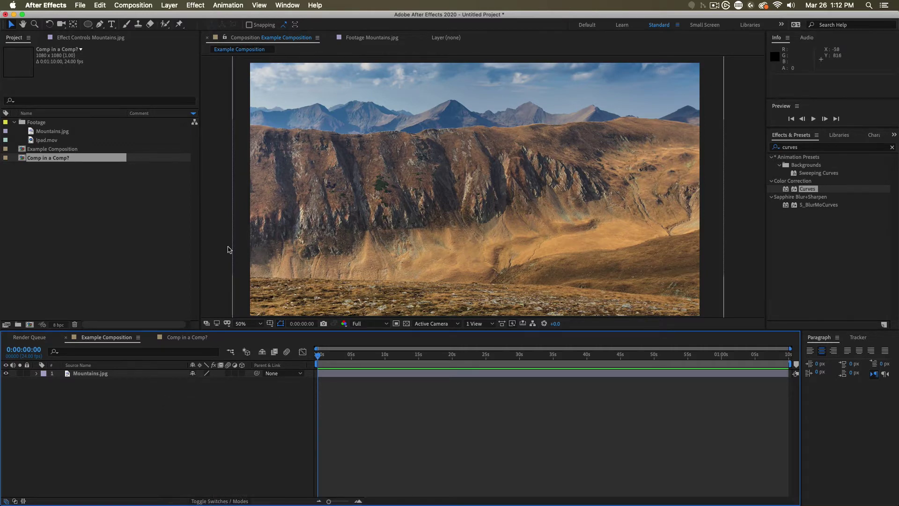
pyautogui.rightClick(232, 197)
pyautogui.press('Escape')
pyautogui.rightClick(222, 196)
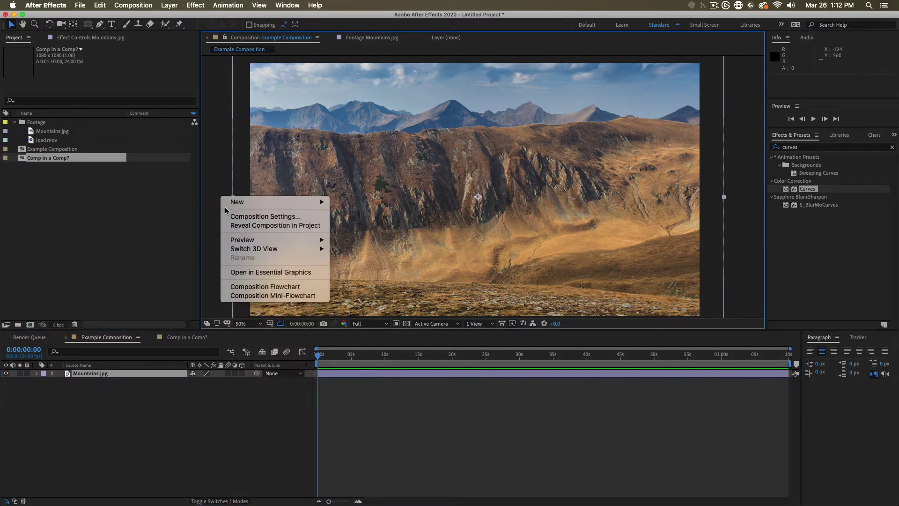
pyautogui.press('Escape')
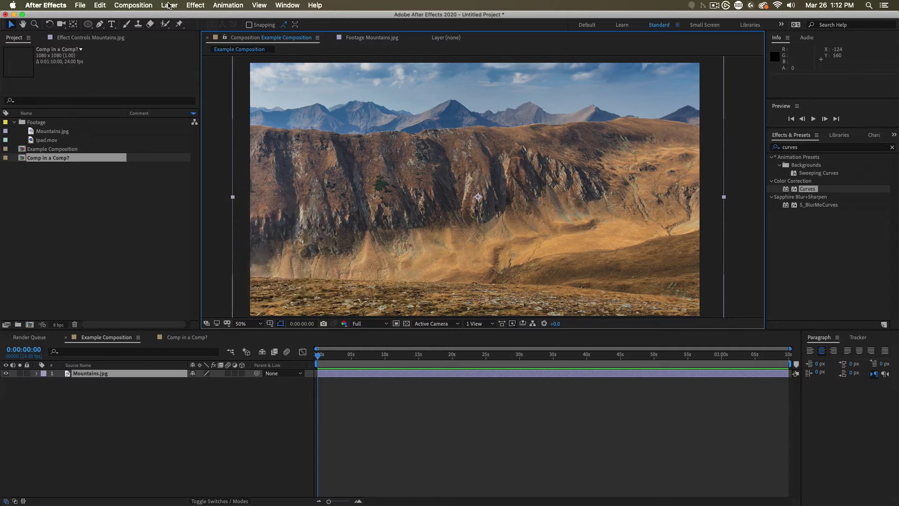
pyautogui.click(169, 6)
pyautogui.moveTo(174, 17)
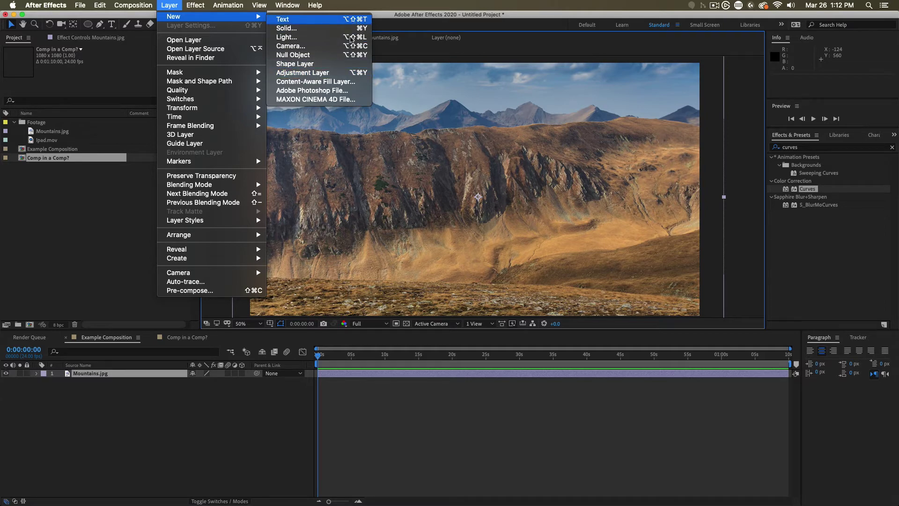
pyautogui.press('Escape')
# Step: Create a 'Typing!' text layer and move it near the centre of the photo
pyautogui.click(112, 27)
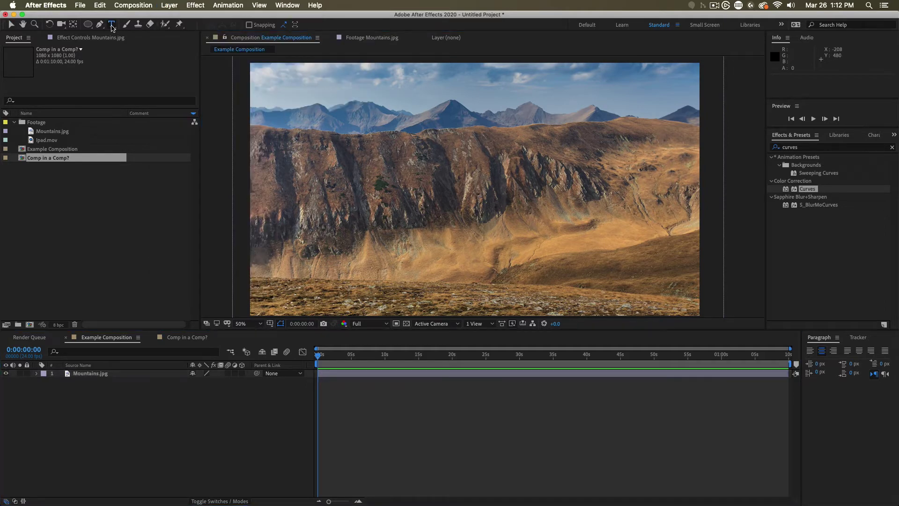
pyautogui.click(403, 168)
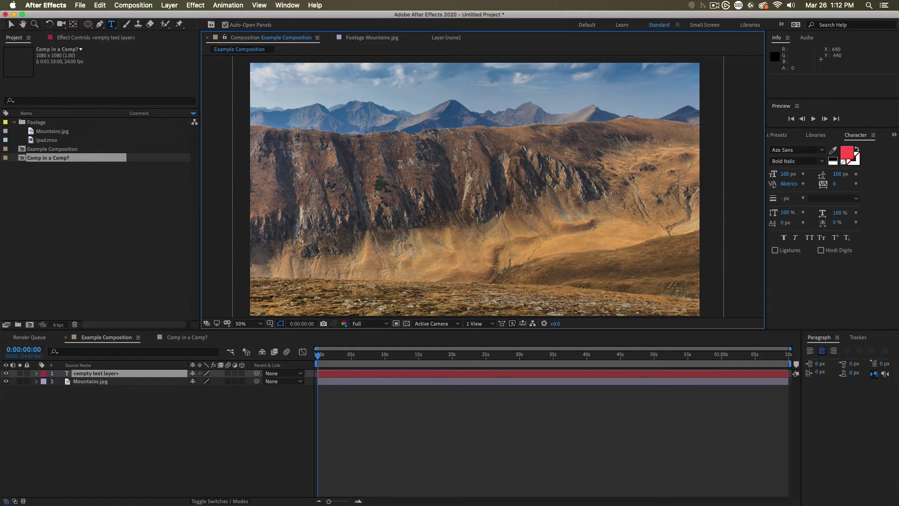
pyautogui.write('Typing!')
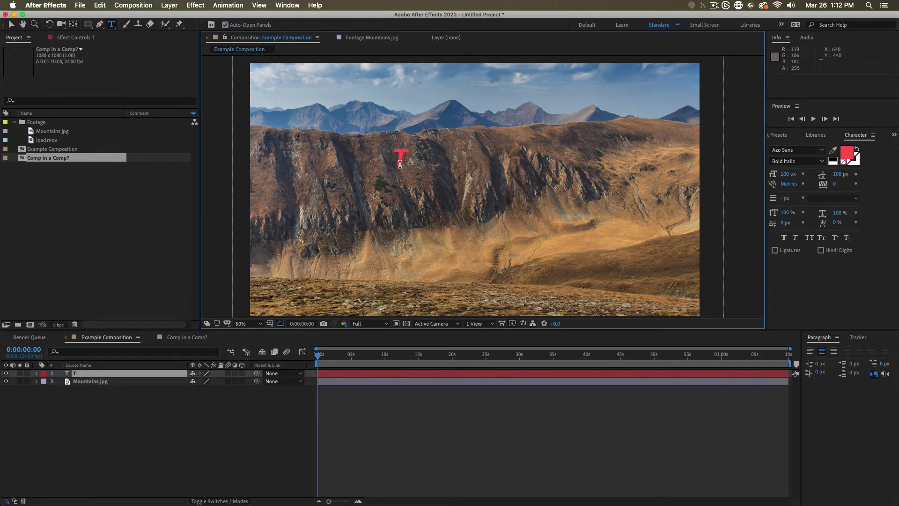
pyautogui.click(419, 378)
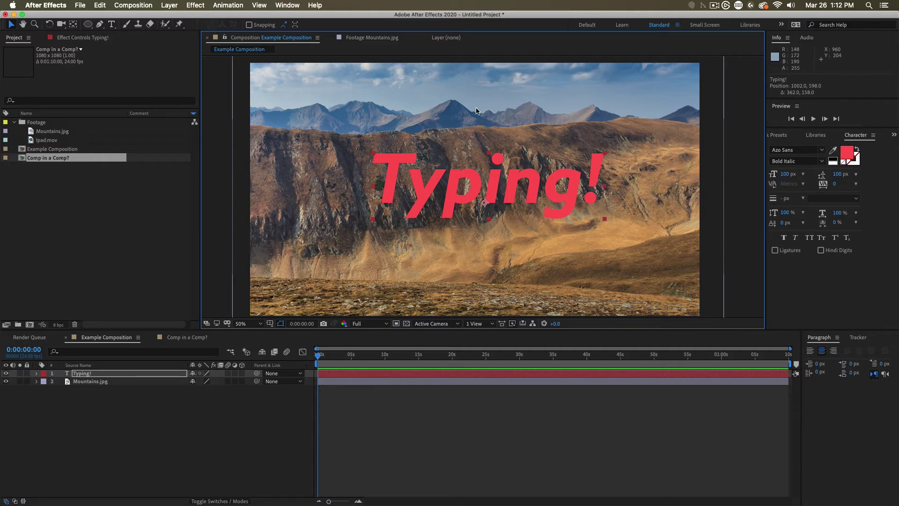
pyautogui.moveTo(484, 180); pyautogui.dragTo(474, 191)
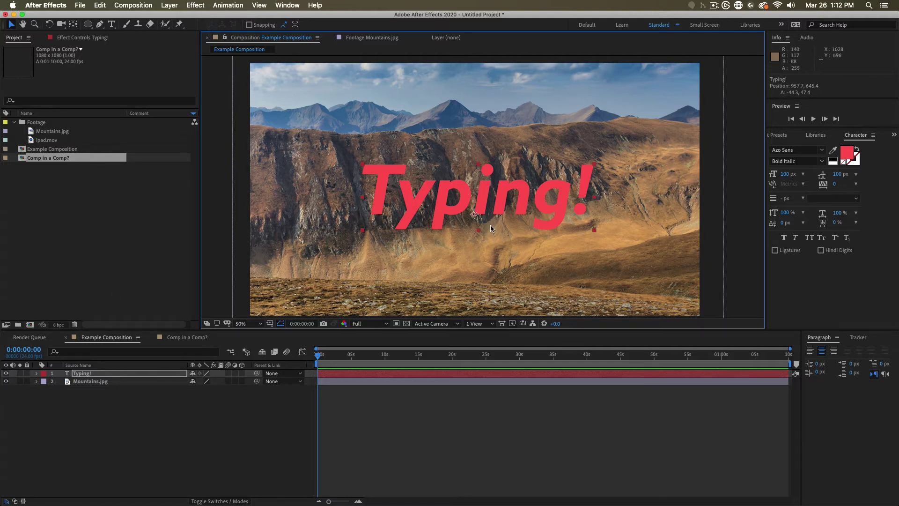
# Step: Expand the Typing! layer's Text and Transform properties, then collapse them again
pyautogui.click(38, 372)
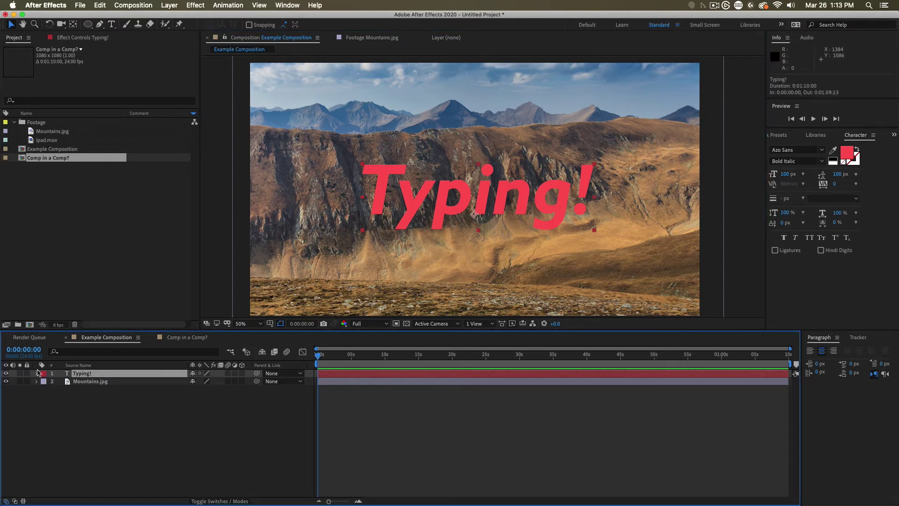
pyautogui.click(37, 374)
pyautogui.click(45, 390)
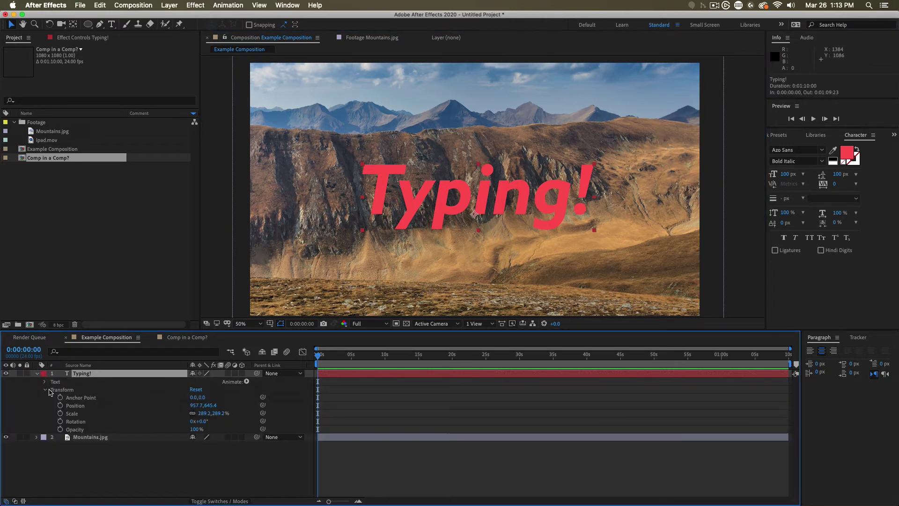
pyautogui.click(45, 381)
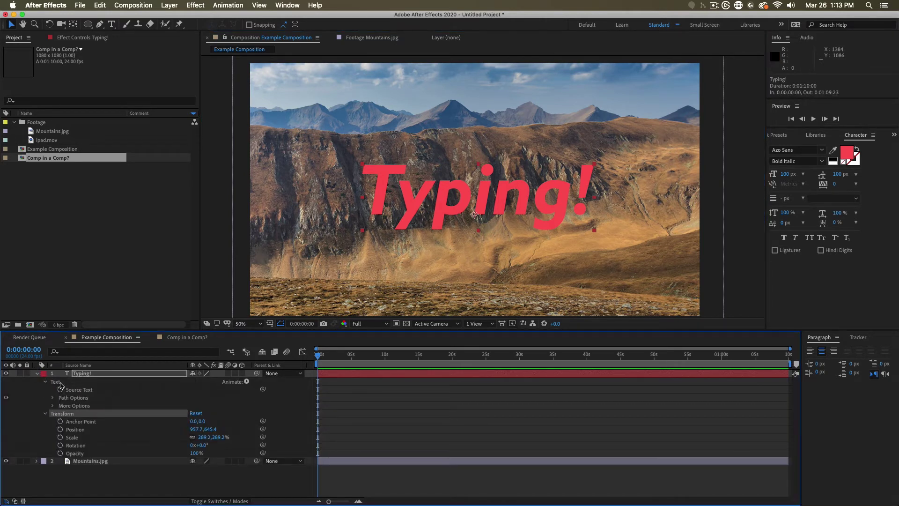
pyautogui.click(36, 374)
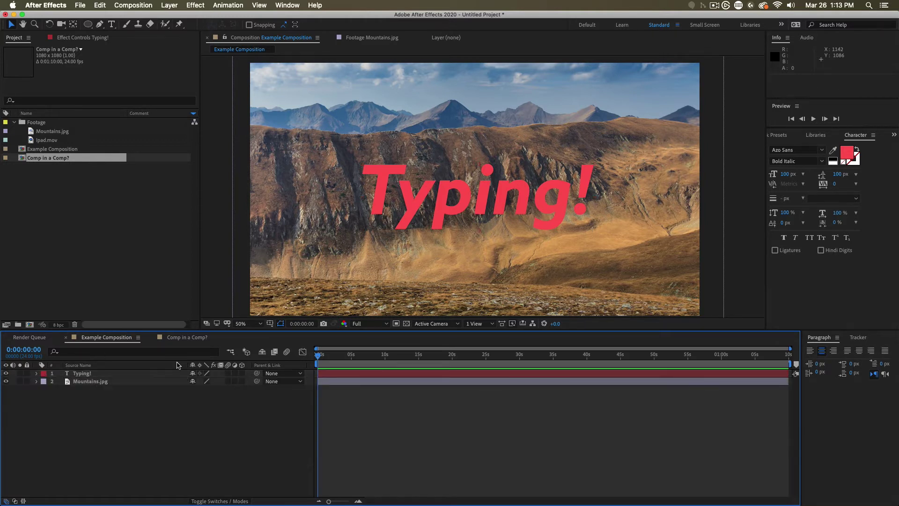
# Step: Add an empty shape layer and preview the composition
pyautogui.rightClick(148, 419)
pyautogui.moveTo(165, 404)
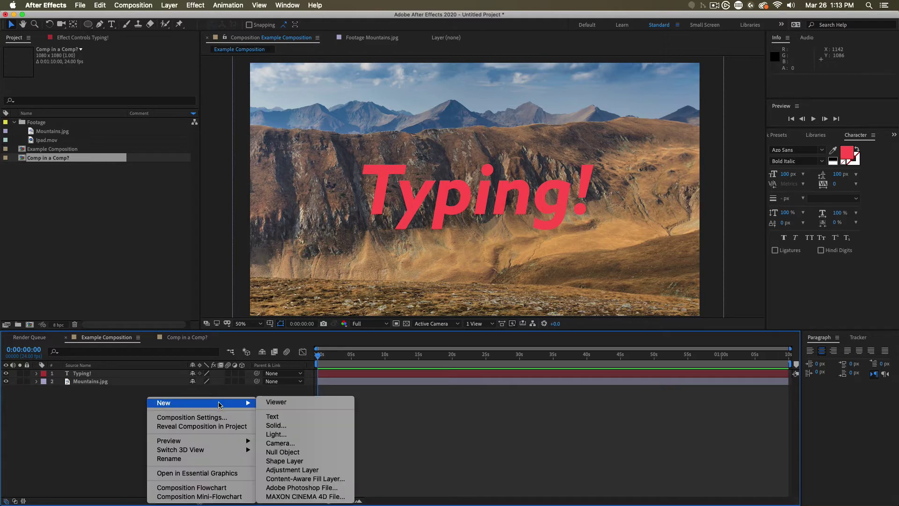
pyautogui.click(307, 464)
pyautogui.press('q')
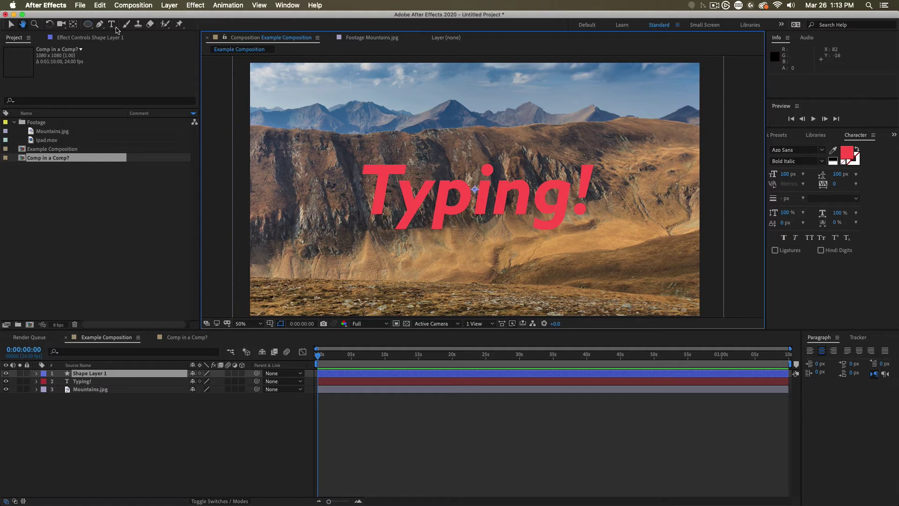
pyautogui.press('space')
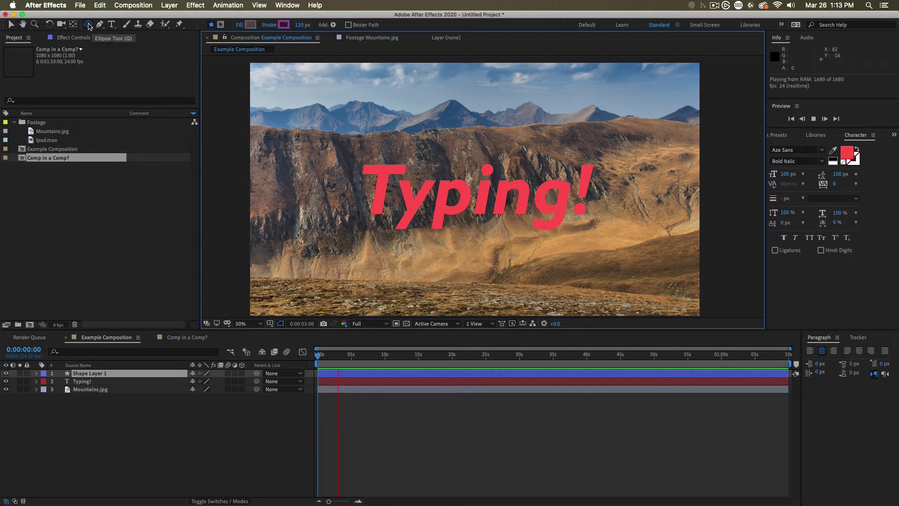
pyautogui.click(144, 419)
# Step: Draw a purple ellipse ring over the left of the text with a 65 px stroke
pyautogui.moveTo(301, 131); pyautogui.dragTo(459, 288)
pyautogui.moveTo(293, 25); pyautogui.dragTo(280, 25)
pyautogui.press('v')
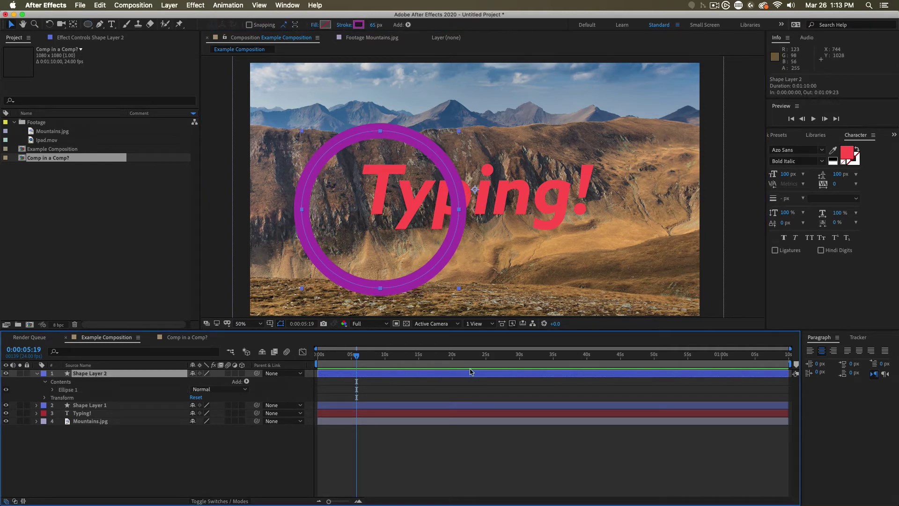
# Step: Inspect the ring layer's Transform and its ellipse path, stroke and fill contents, then collapse them
pyautogui.click(50, 398)
pyautogui.click(46, 397)
pyautogui.click(45, 397)
pyautogui.click(52, 389)
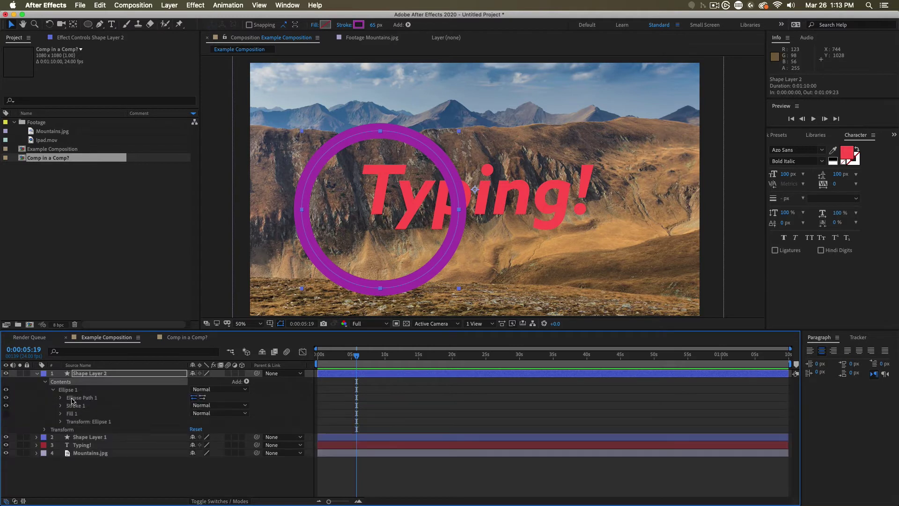
pyautogui.click(75, 413)
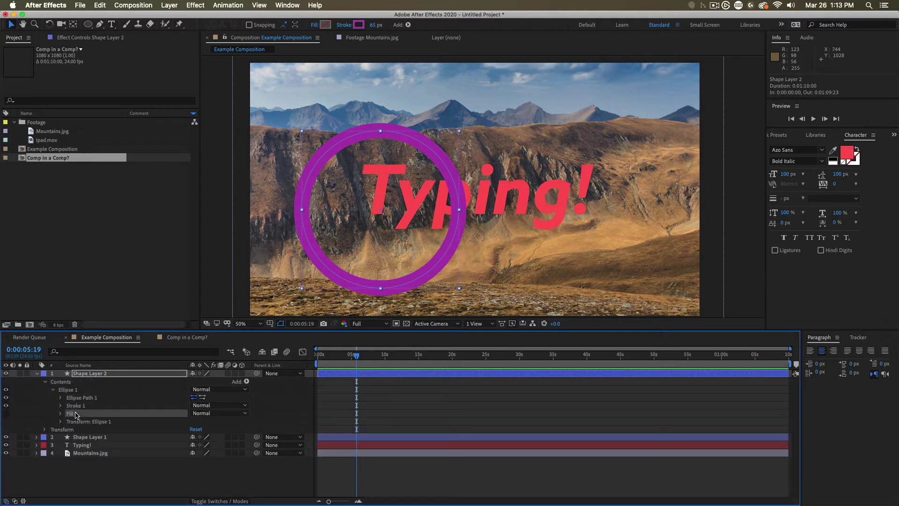
pyautogui.click(88, 398)
pyautogui.click(93, 422)
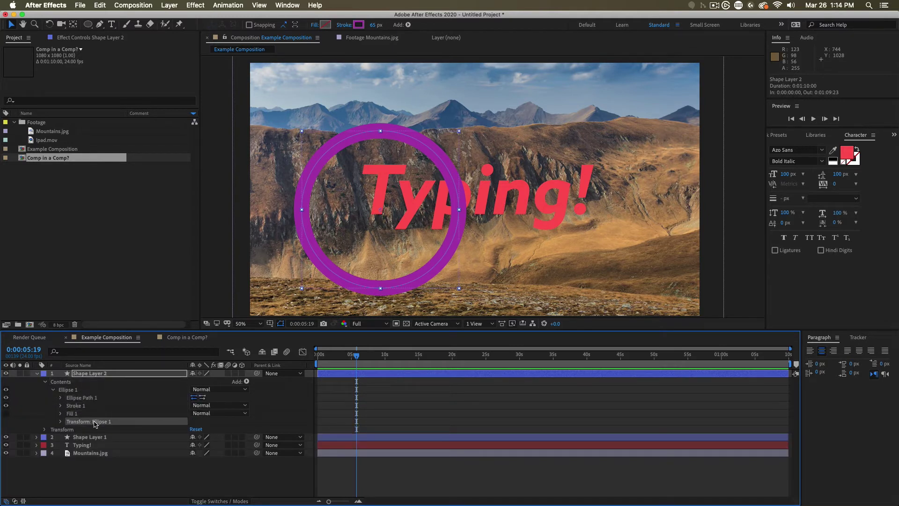
pyautogui.click(37, 373)
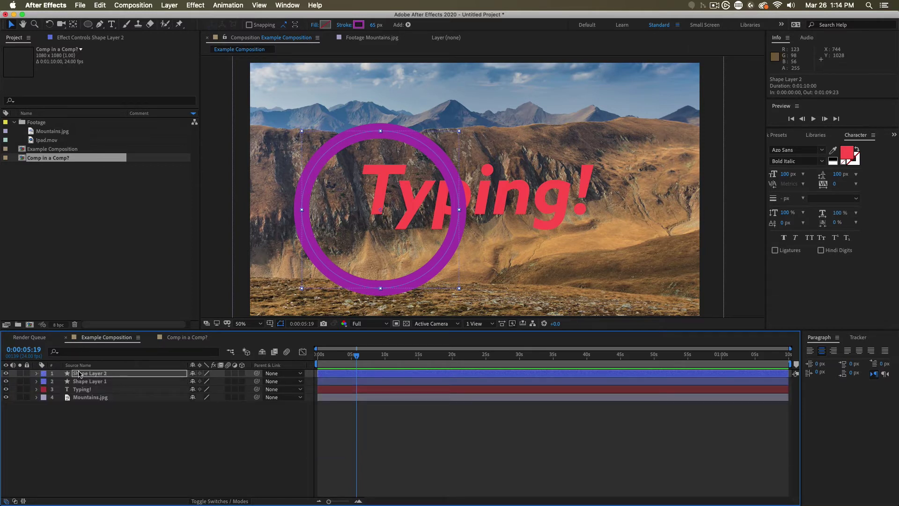
pyautogui.click(80, 373)
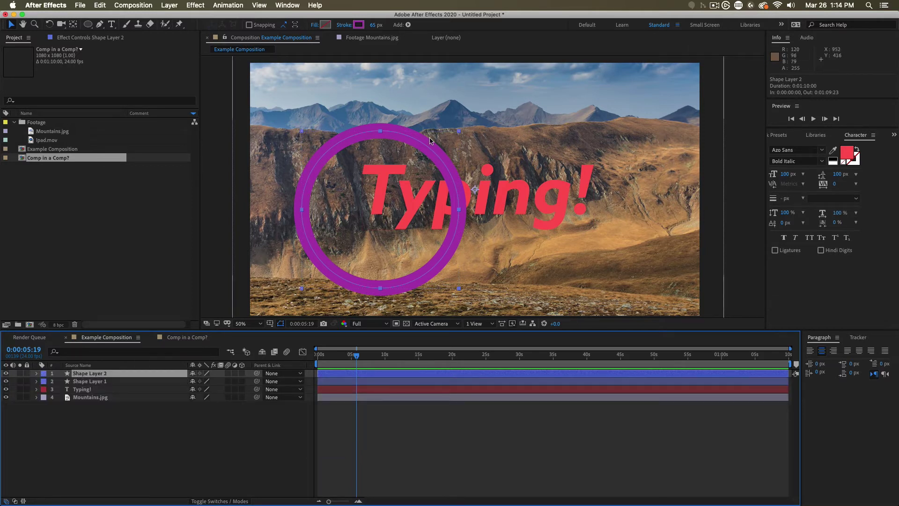
pyautogui.click(365, 445)
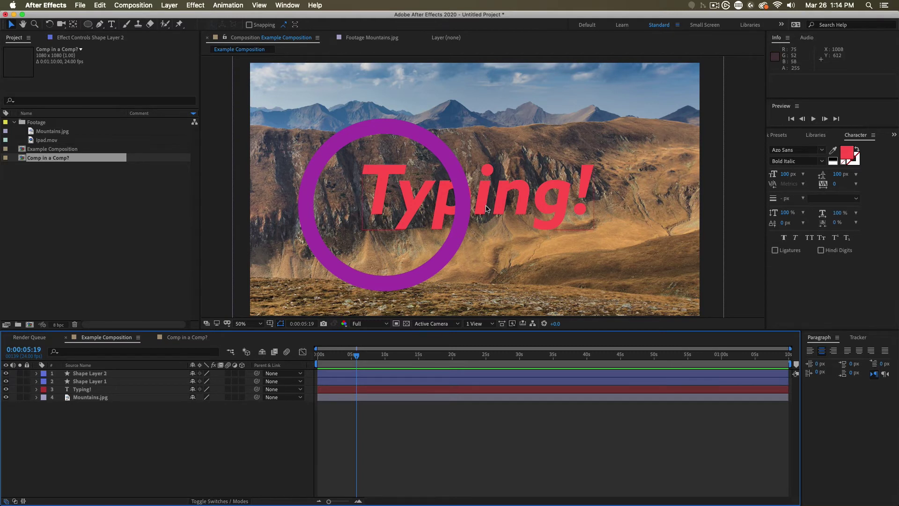
pyautogui.rightClick(106, 417)
# Step: Create White Solid 1, a white solid matched to the 1920×1080 composition size
pyautogui.moveTo(141, 403)
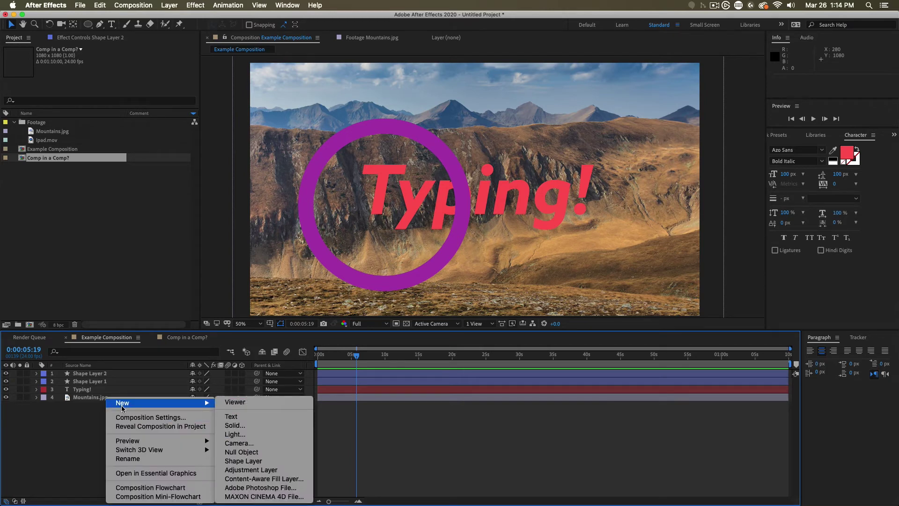
pyautogui.click(242, 426)
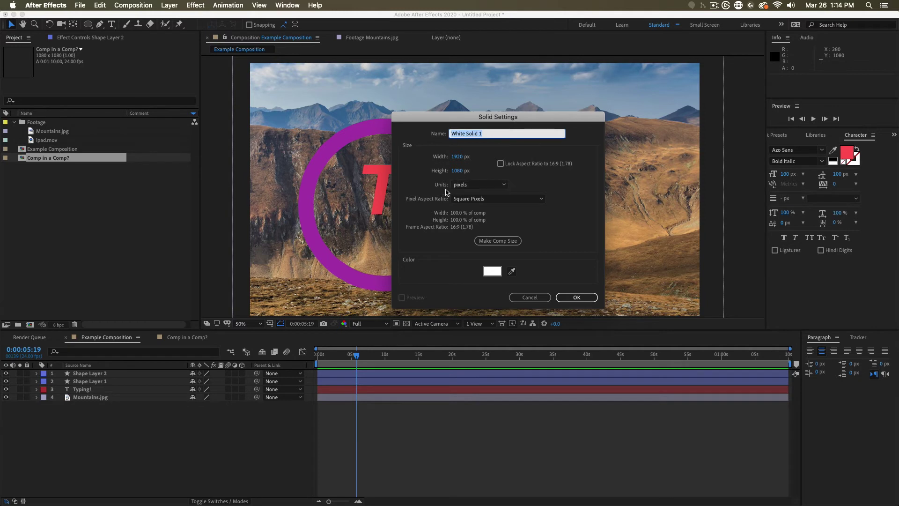
pyautogui.click(471, 190)
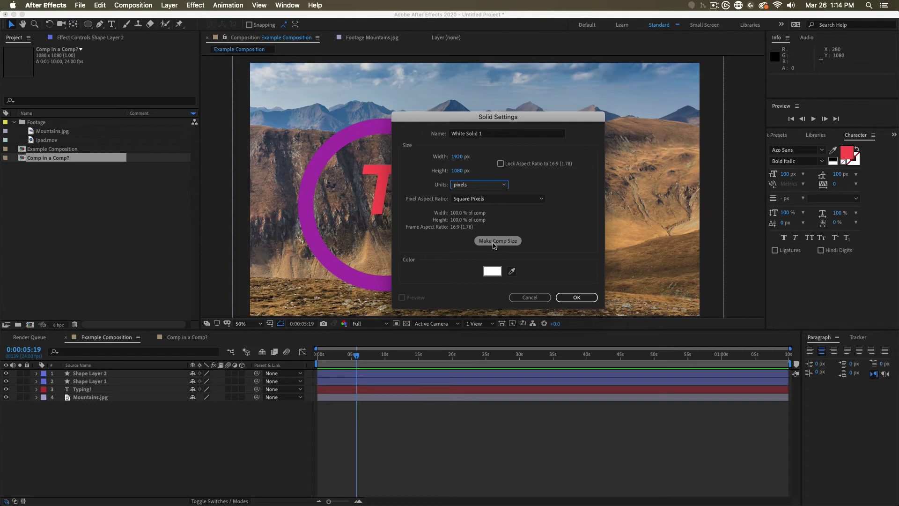
pyautogui.click(494, 241)
pyautogui.press('Return')
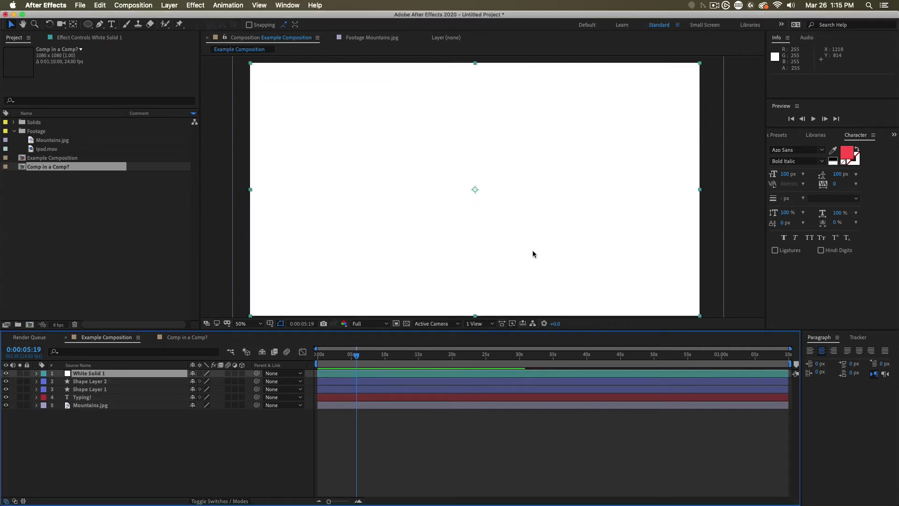
pyautogui.scroll(-2, 532, 253)
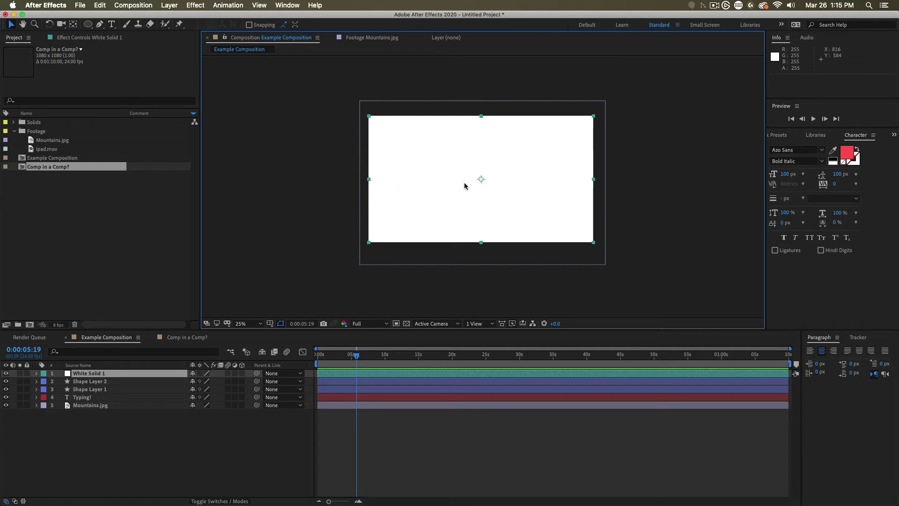
# Step: Select White Solid 1 from the Solids folder and set the viewer to 50%
pyautogui.click(12, 121)
pyautogui.click(29, 123)
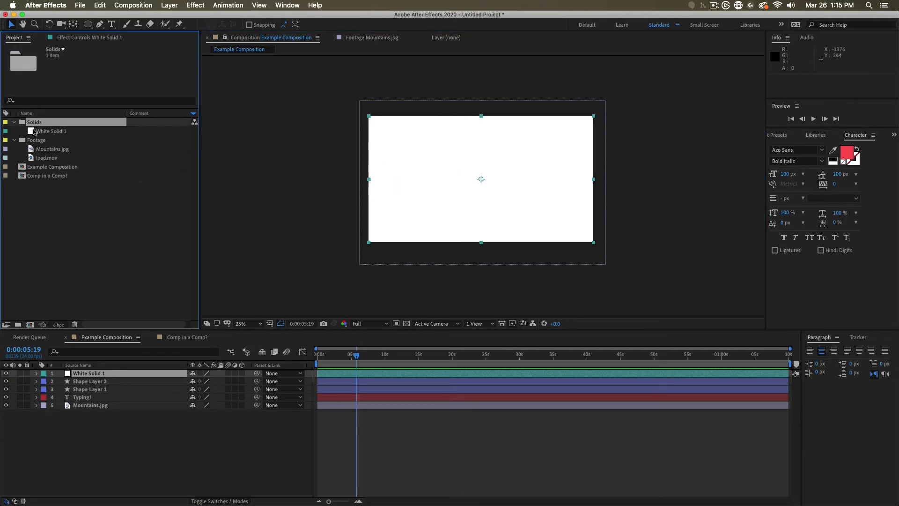
pyautogui.click(64, 133)
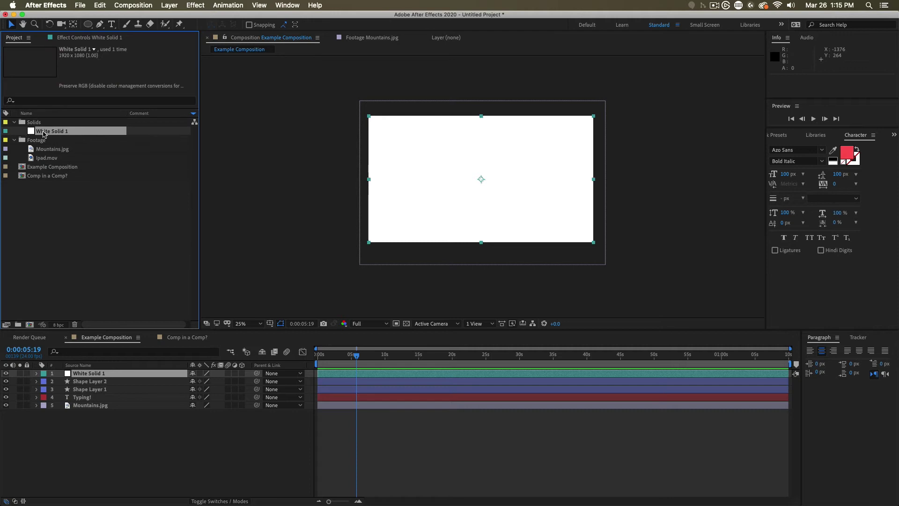
pyautogui.press('.')
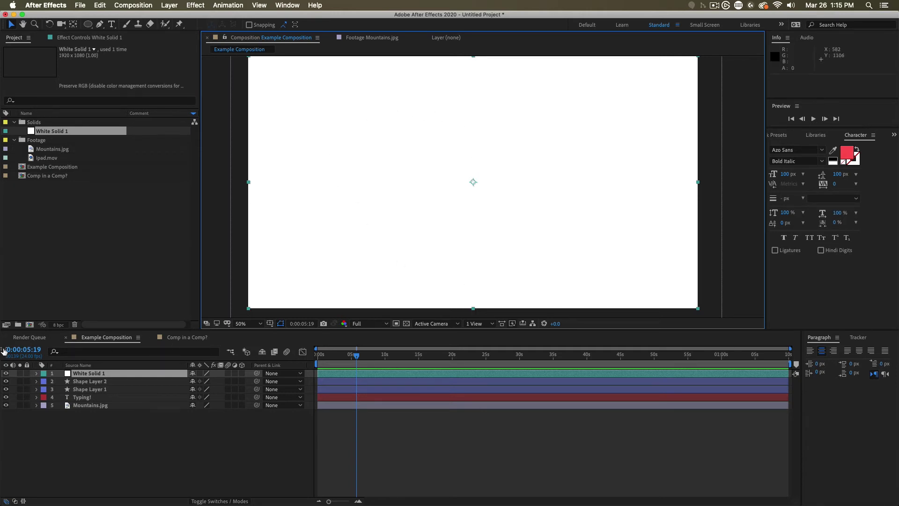
pyautogui.click(37, 373)
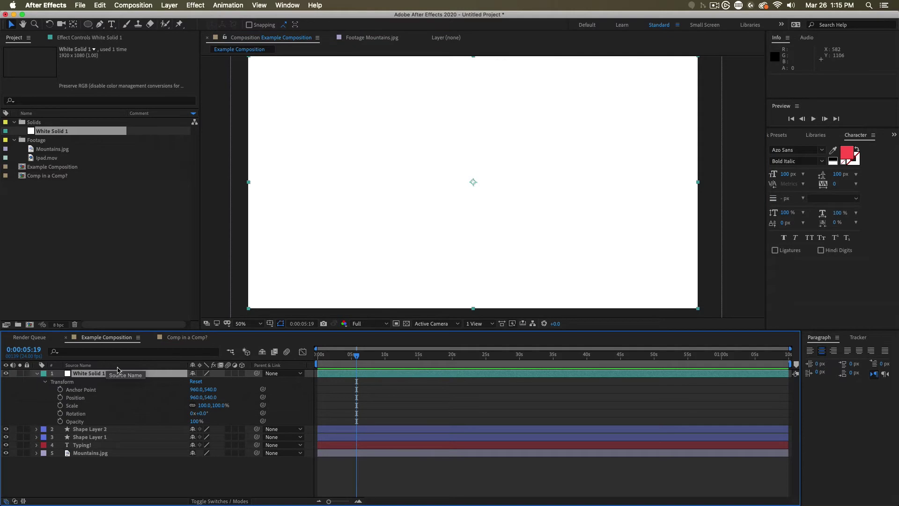
# Step: Draw a circular elliptical mask on White Solid 1 and move it up and right
pyautogui.click(88, 24)
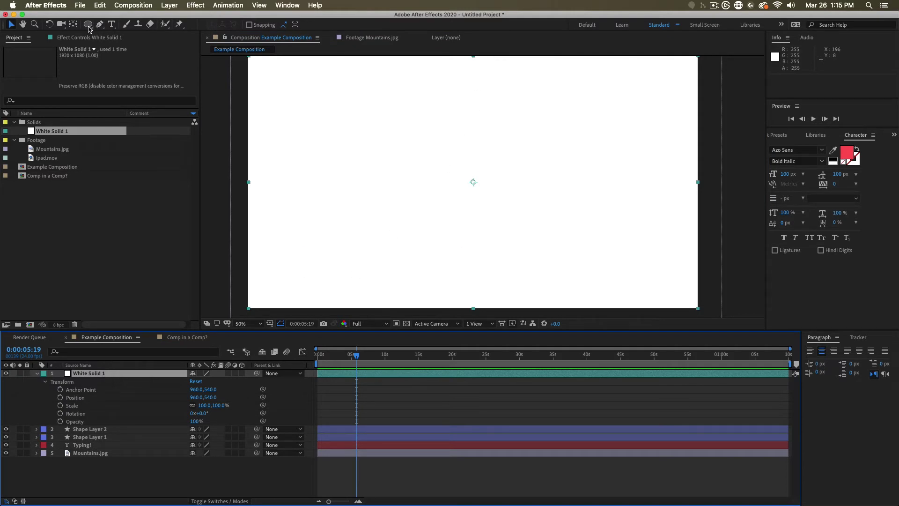
pyautogui.moveTo(344, 124); pyautogui.dragTo(544, 323)
pyautogui.press('v')
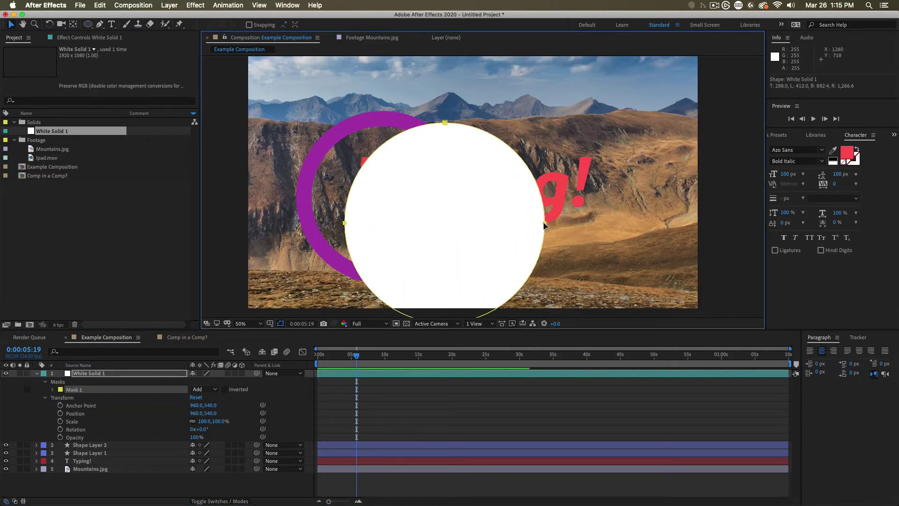
pyautogui.moveTo(432, 207); pyautogui.dragTo(489, 165)
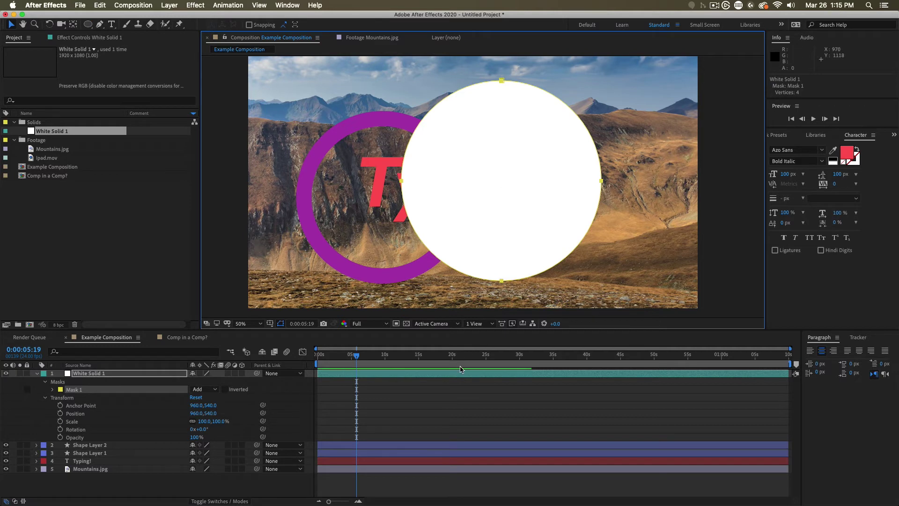
pyautogui.click(444, 373)
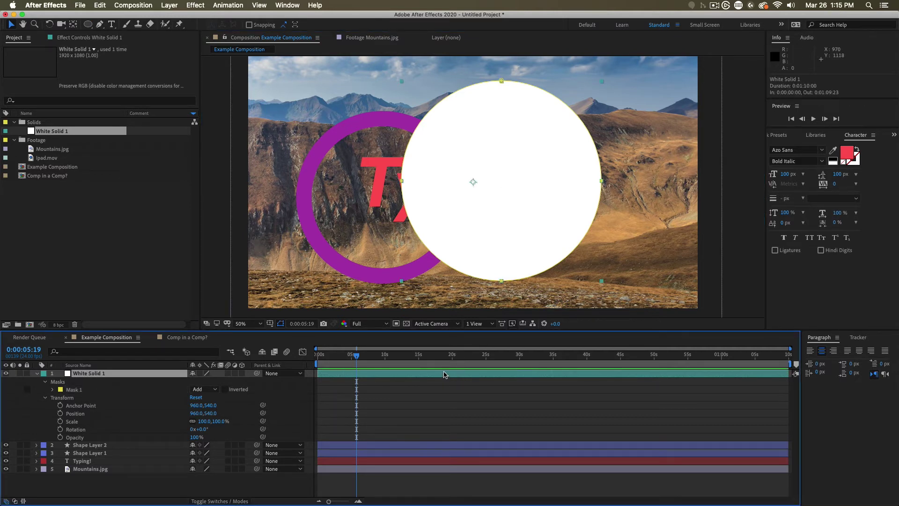
pyautogui.rightClick(128, 398)
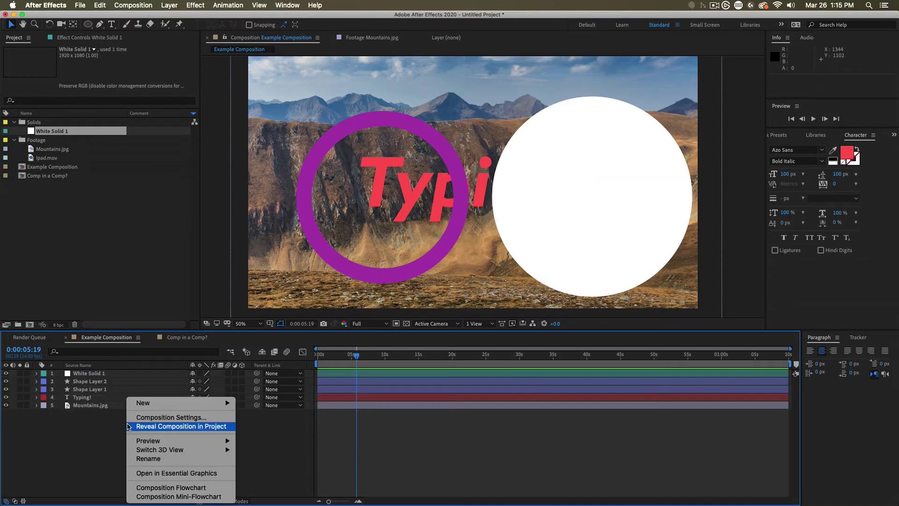
pyautogui.moveTo(146, 408)
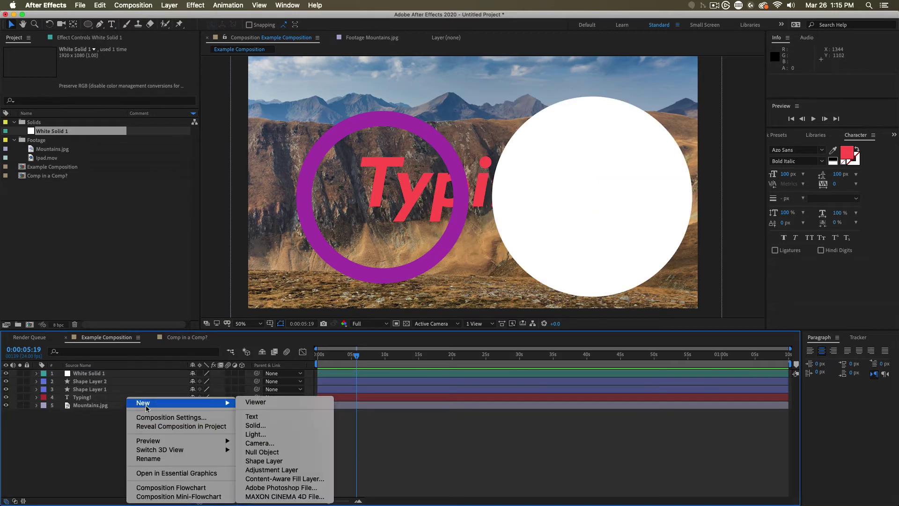
# Step: Add Adjustment Layer 1 at the top of Example Composition and select it
pyautogui.click(267, 469)
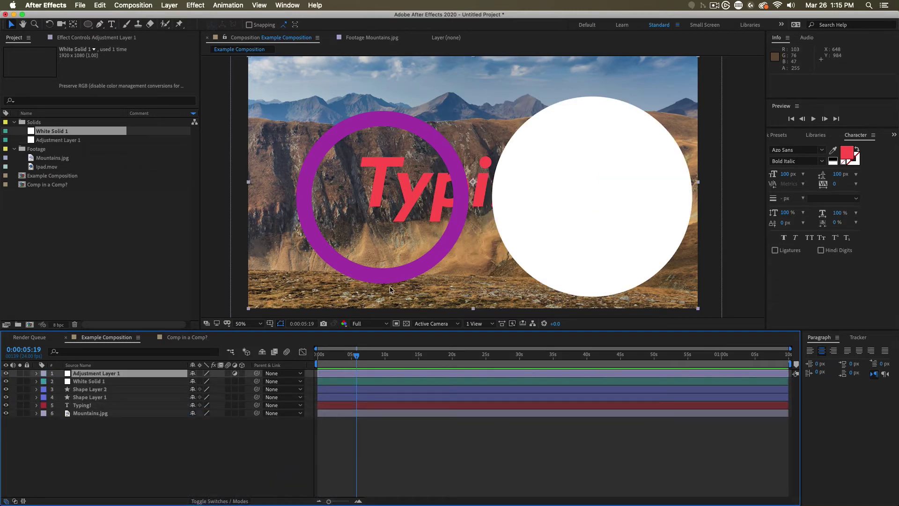
pyautogui.click(46, 141)
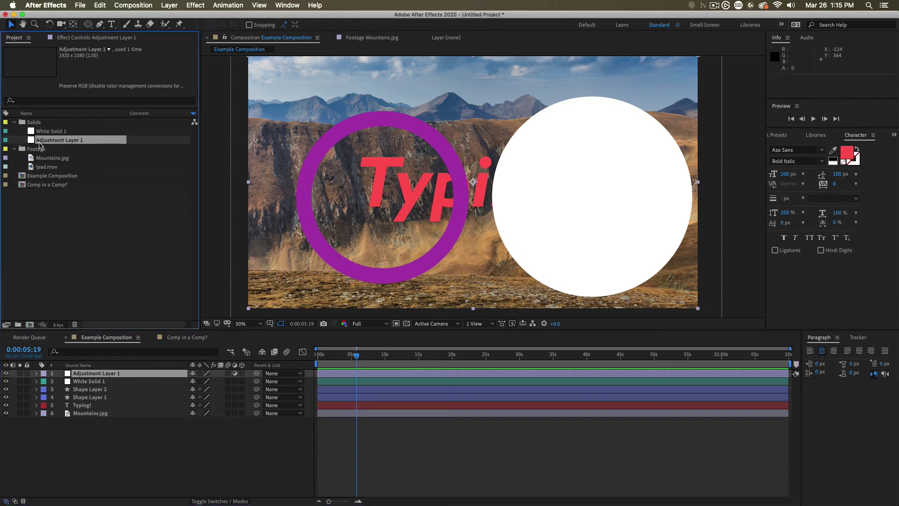
pyautogui.click(412, 377)
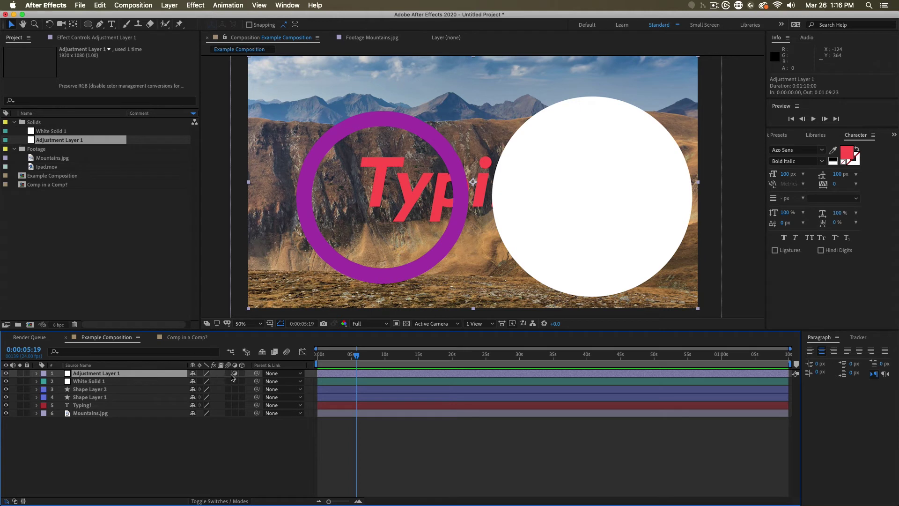
# Step: Toggle Adjustment Layer 1's adjustment switch off and on, then show Curves in Effects & Presets
pyautogui.click(223, 501)
pyautogui.click(223, 501)
pyautogui.click(235, 373)
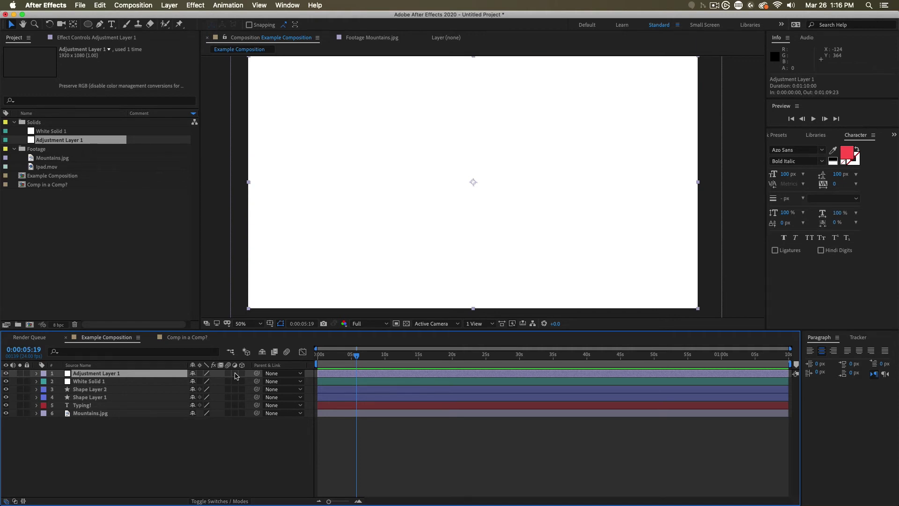
pyautogui.click(235, 373)
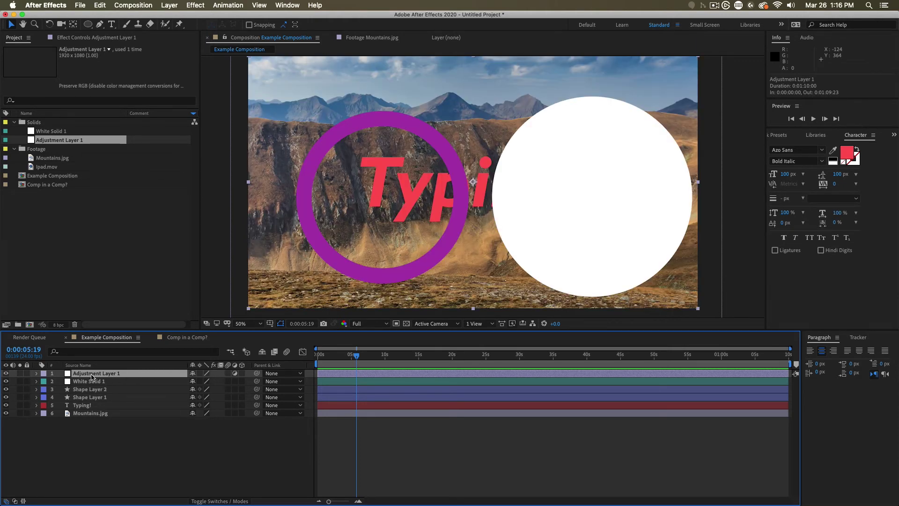
pyautogui.click(790, 135)
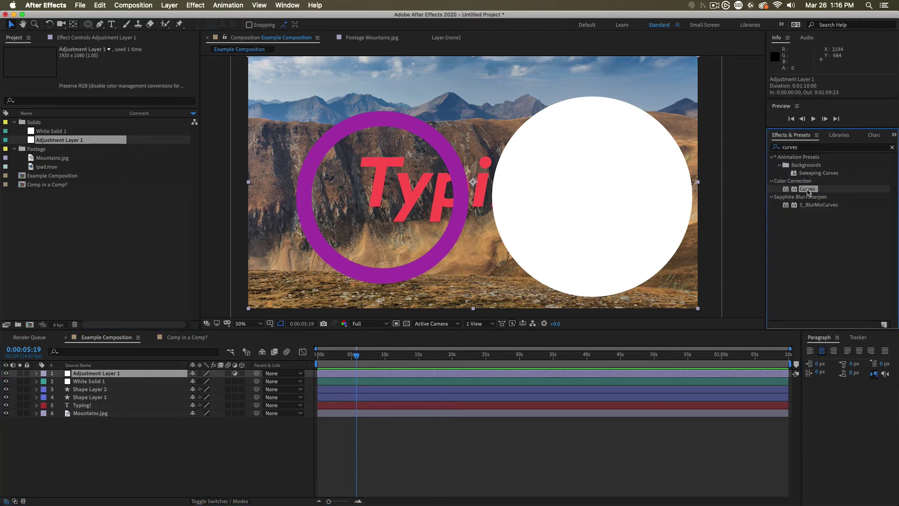
# Step: Apply Curves to Adjustment Layer 1, raising the upper point and lowering the shadows into an S-curve
pyautogui.moveTo(808, 192); pyautogui.dragTo(437, 375)
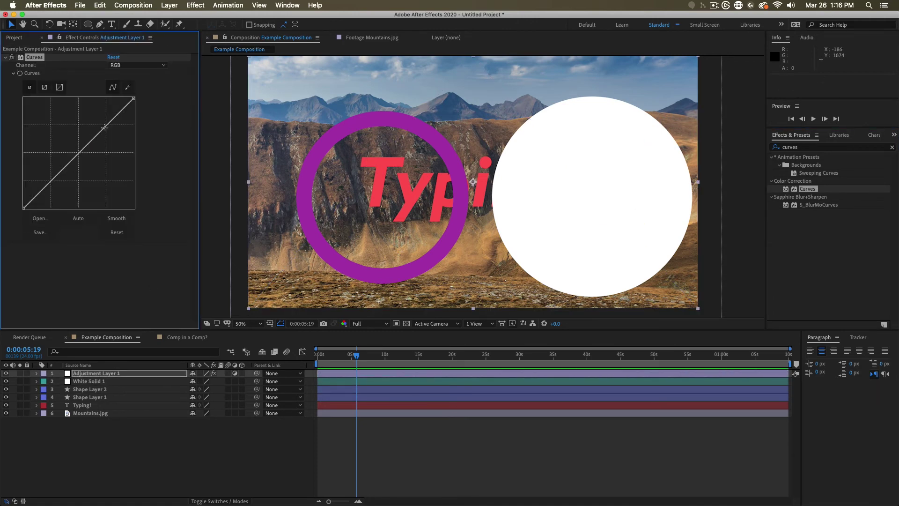
pyautogui.moveTo(104, 127); pyautogui.dragTo(85, 119)
pyautogui.click(50, 180)
pyautogui.moveTo(51, 178); pyautogui.dragTo(57, 185)
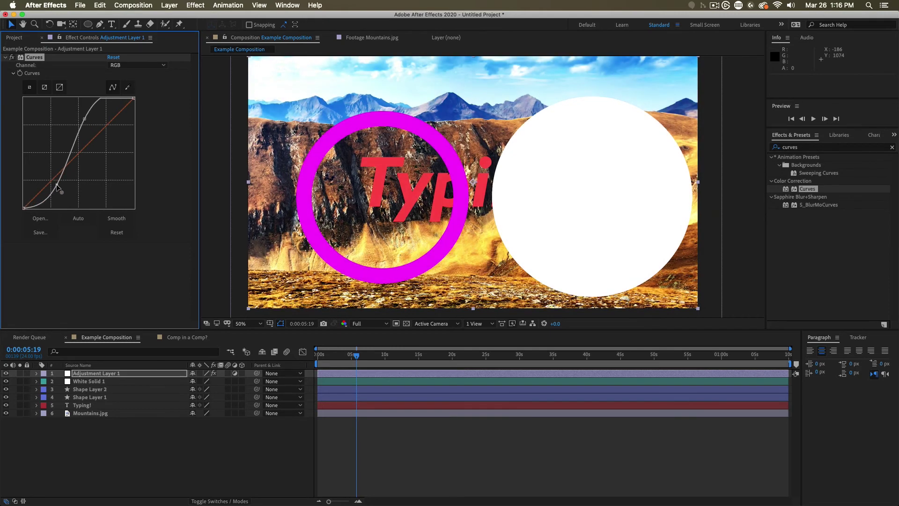
pyautogui.moveTo(85, 120); pyautogui.dragTo(87, 126)
pyautogui.moveTo(57, 185); pyautogui.dragTo(64, 191)
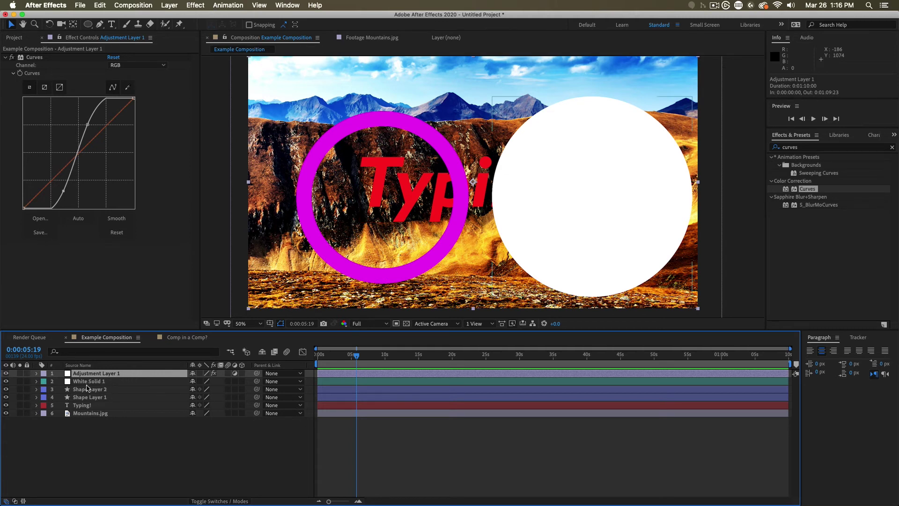
pyautogui.press('super+Down')
pyautogui.press('super+Down')
pyautogui.press('super+Down')
pyautogui.press('super+Down')
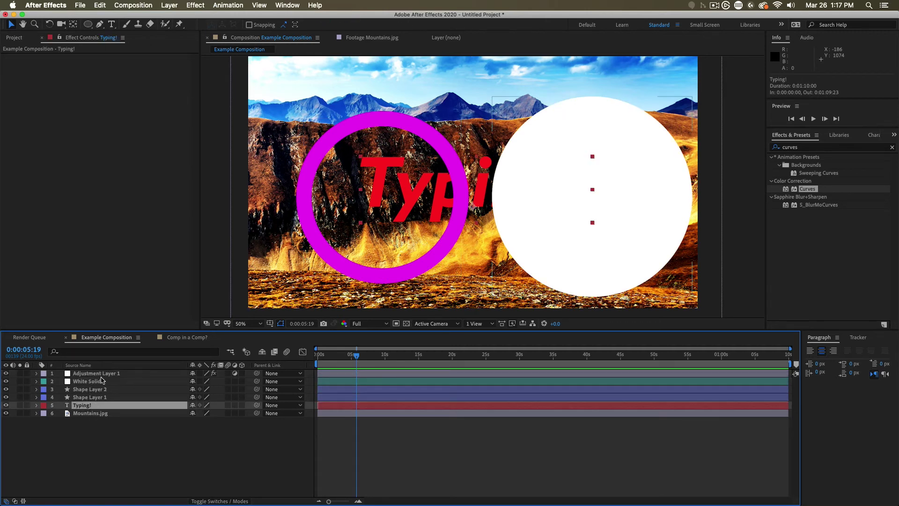
# Step: Move Shape Layer 2, Shape Layer 1 and Typing! above Adjustment Layer 1, leaving it fourth
pyautogui.click(102, 373)
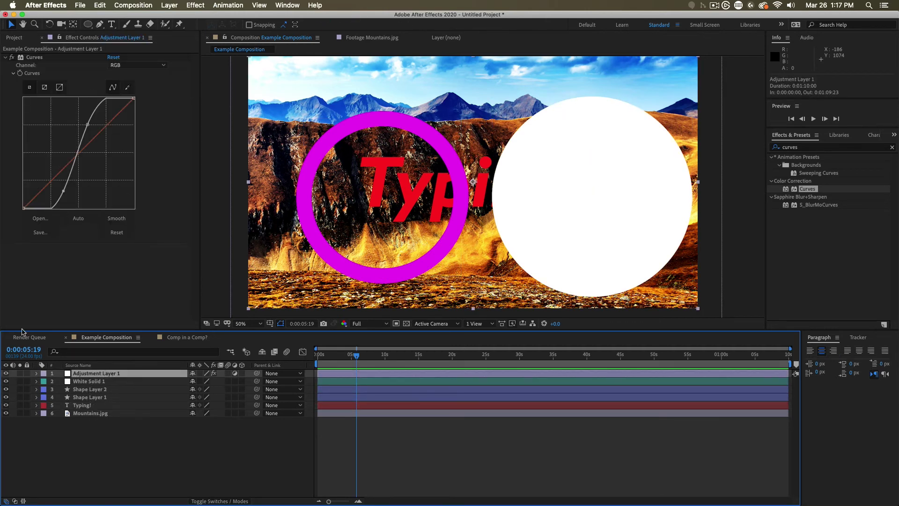
pyautogui.click(86, 390)
pyautogui.keyDown('shift'); pyautogui.click(87, 405); pyautogui.keyUp('shift')
pyautogui.moveTo(94, 394); pyautogui.dragTo(80, 372)
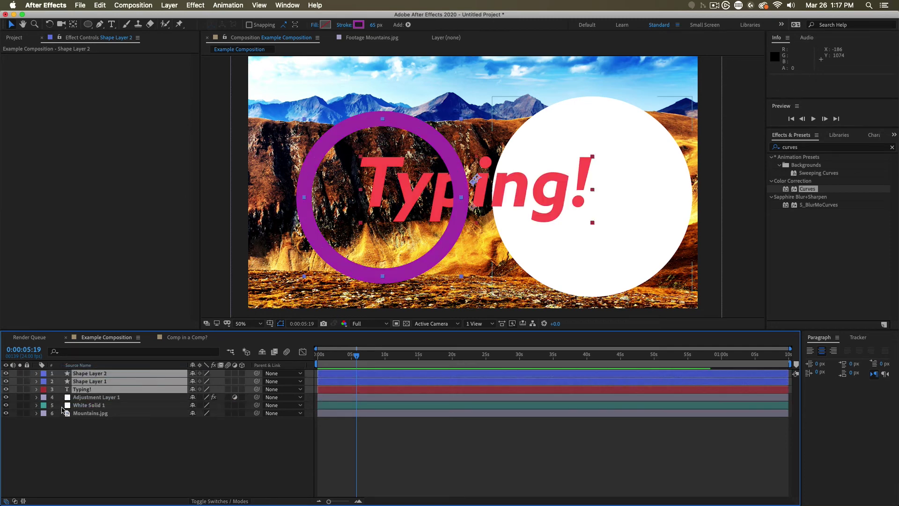
pyautogui.moveTo(79, 397); pyautogui.dragTo(98, 362)
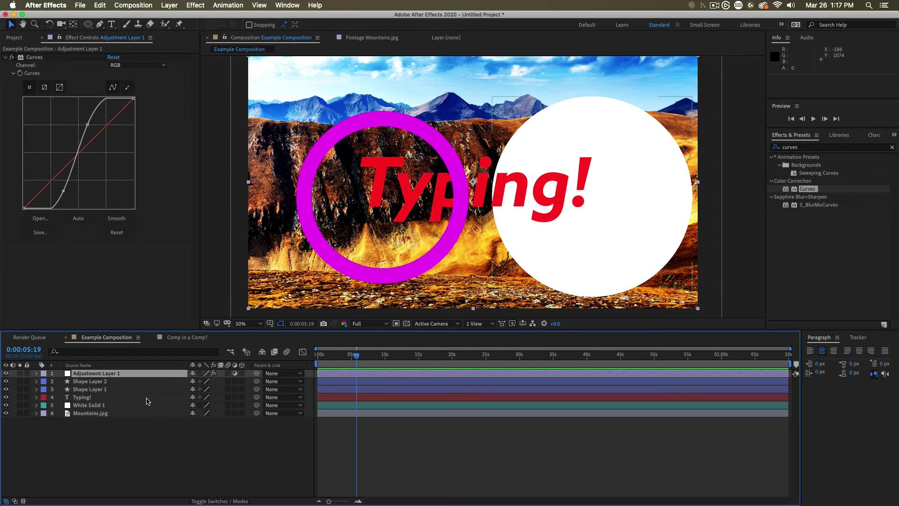
pyautogui.moveTo(115, 377); pyautogui.dragTo(96, 397)
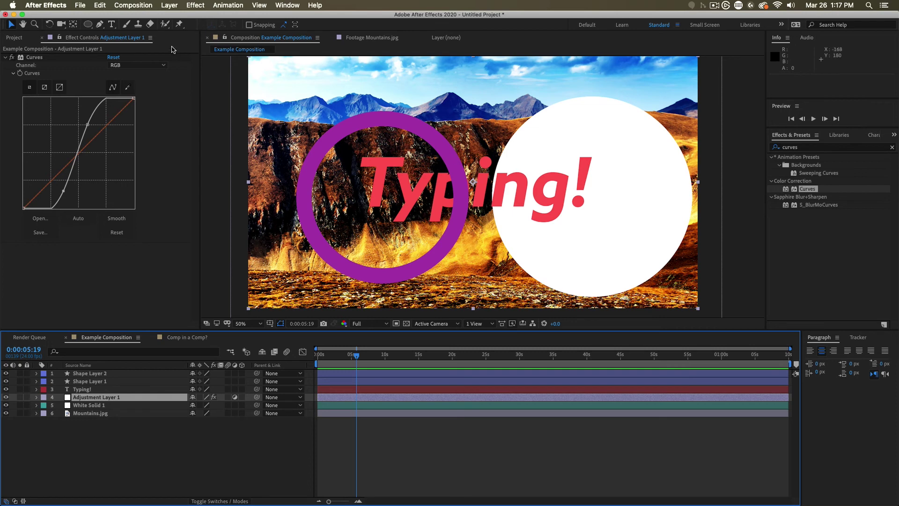
pyautogui.click(31, 58)
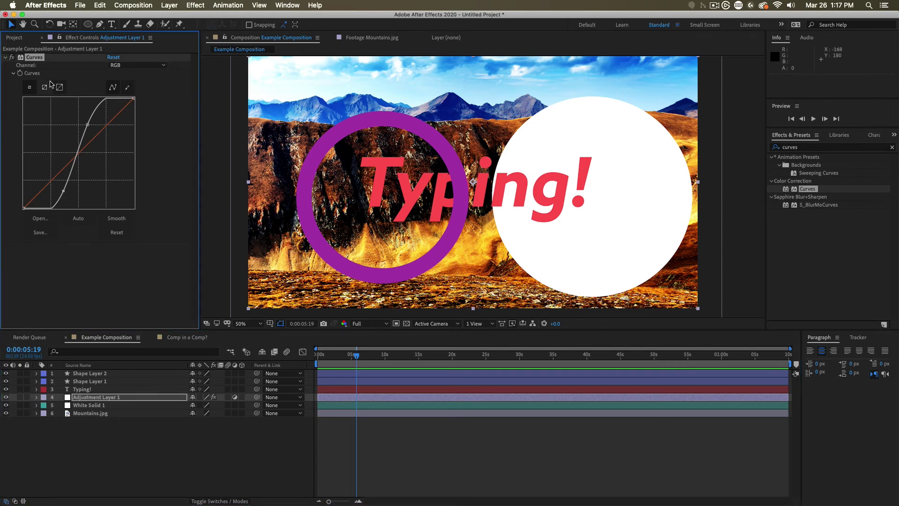
pyautogui.click(137, 398)
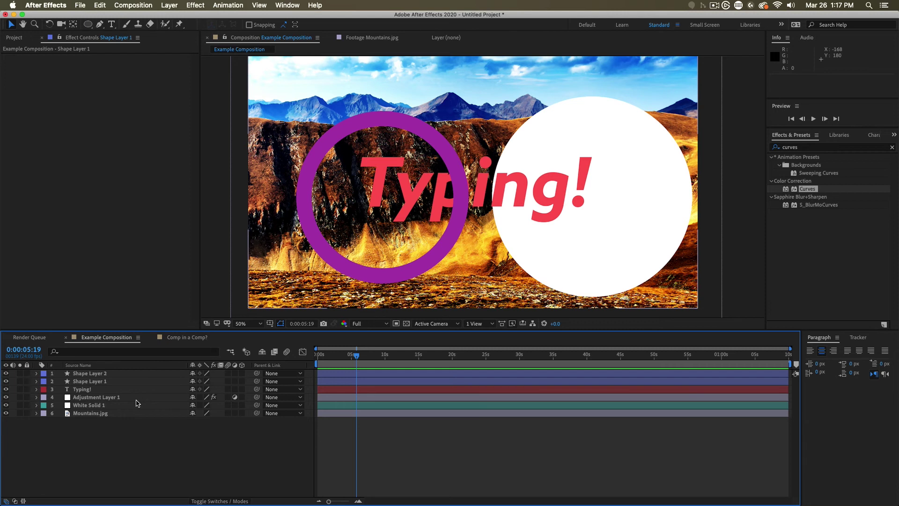
# Step: Delete the Solids folder from the Project panel and confirm the removal
pyautogui.click(11, 38)
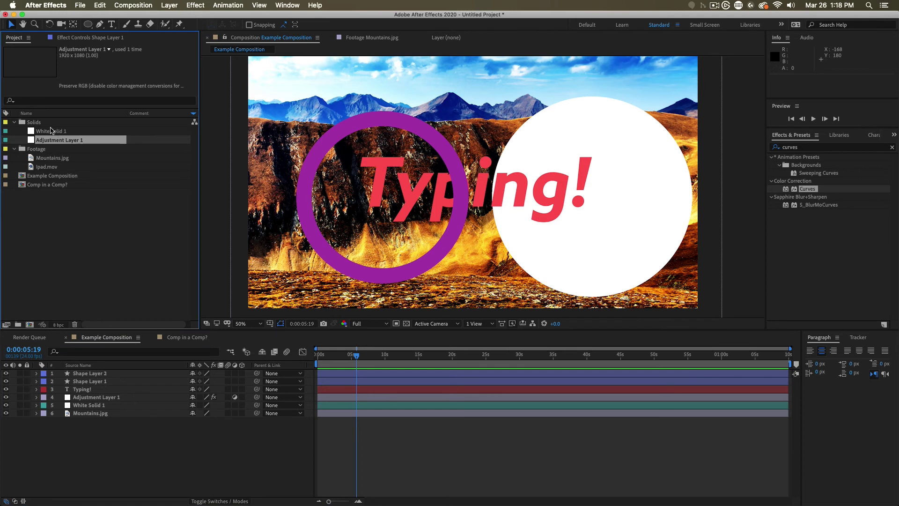
pyautogui.click(34, 122)
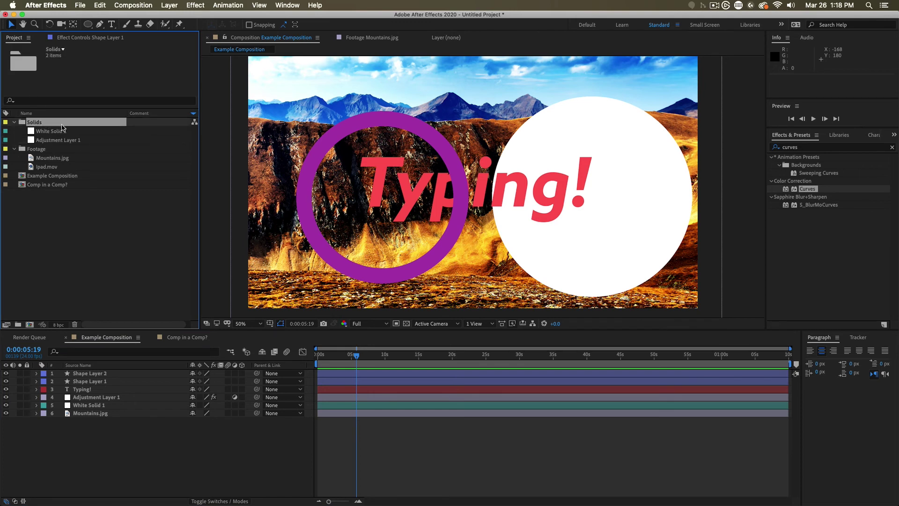
pyautogui.press('Delete')
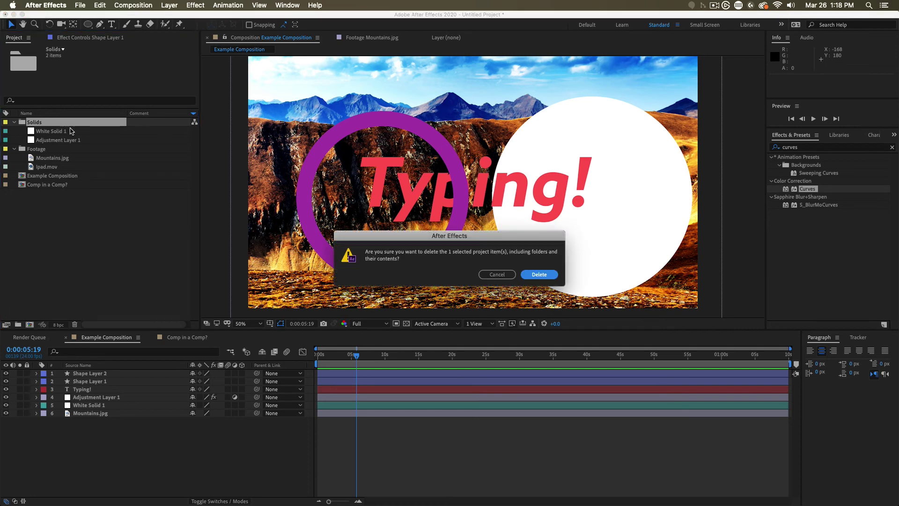
pyautogui.press('Return')
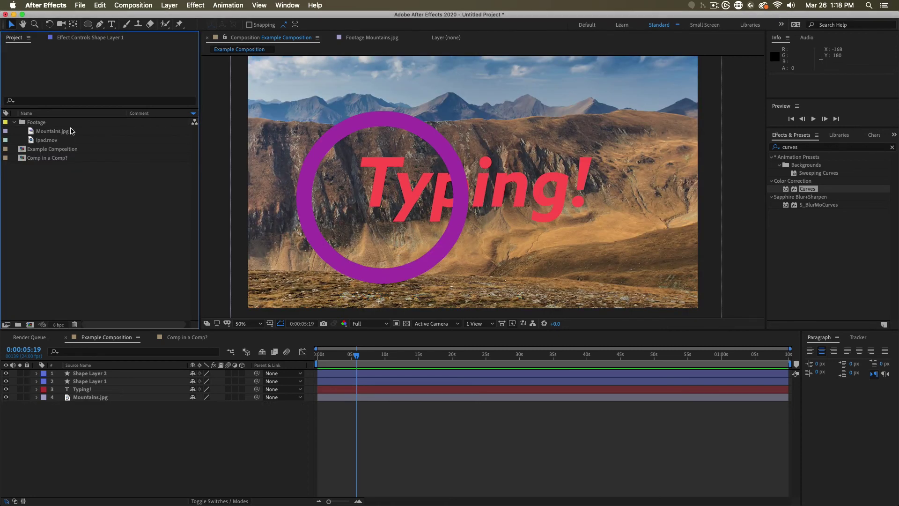